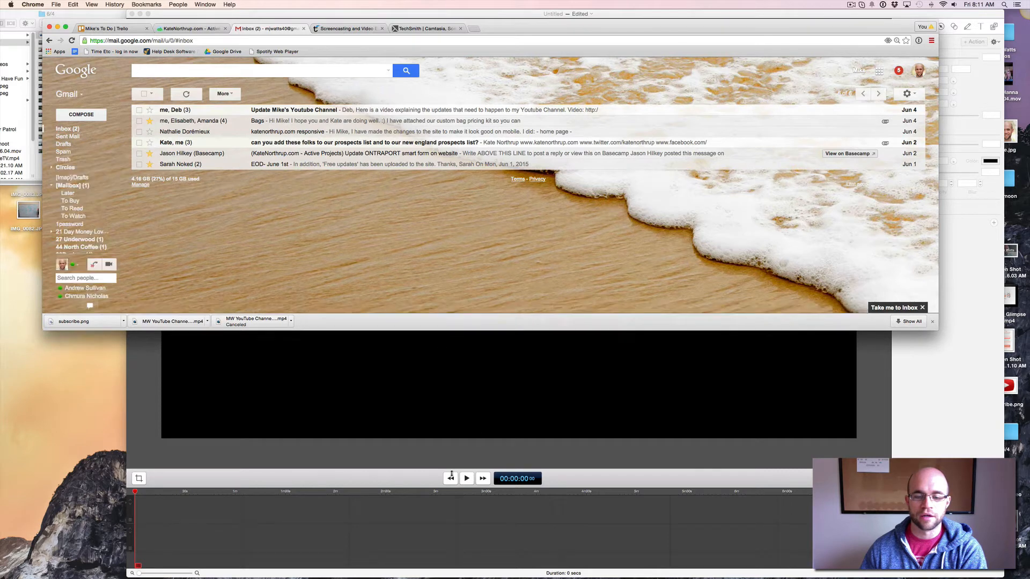
# Compare the ScreenFlow and Camtasia product pages in the browser.
pyautogui.click(783, 15)
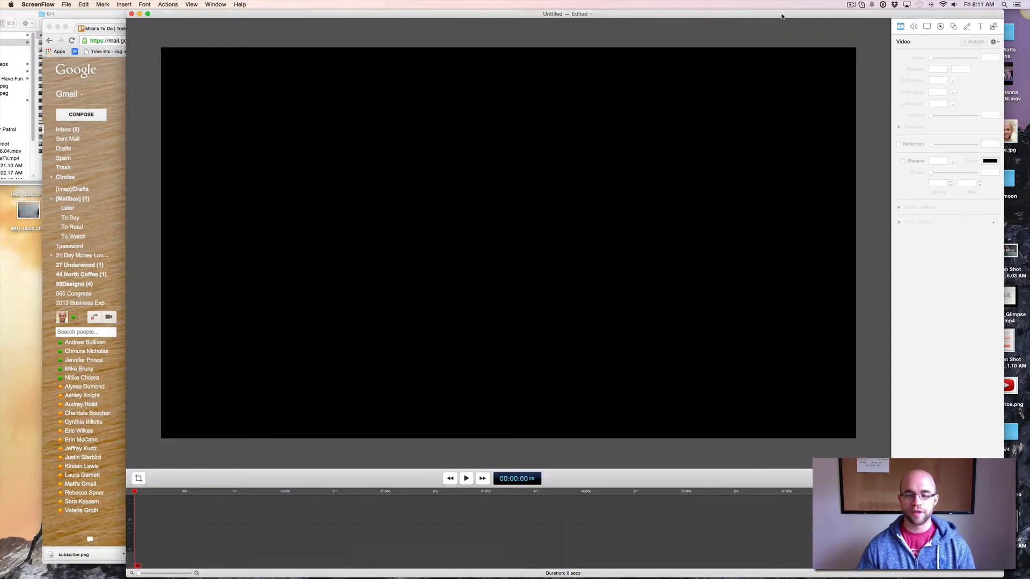
pyautogui.moveTo(695, 561)
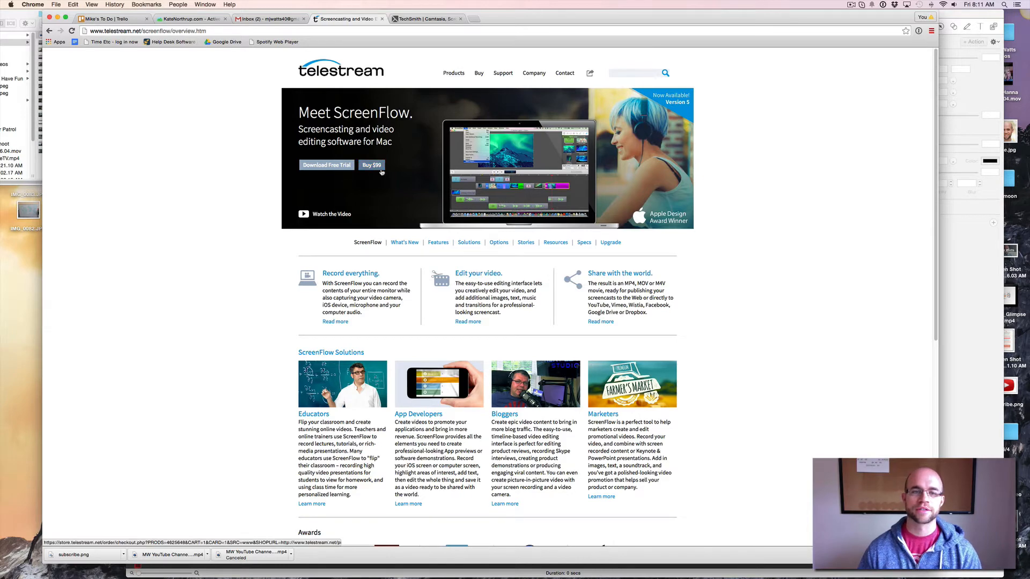
pyautogui.click(426, 20)
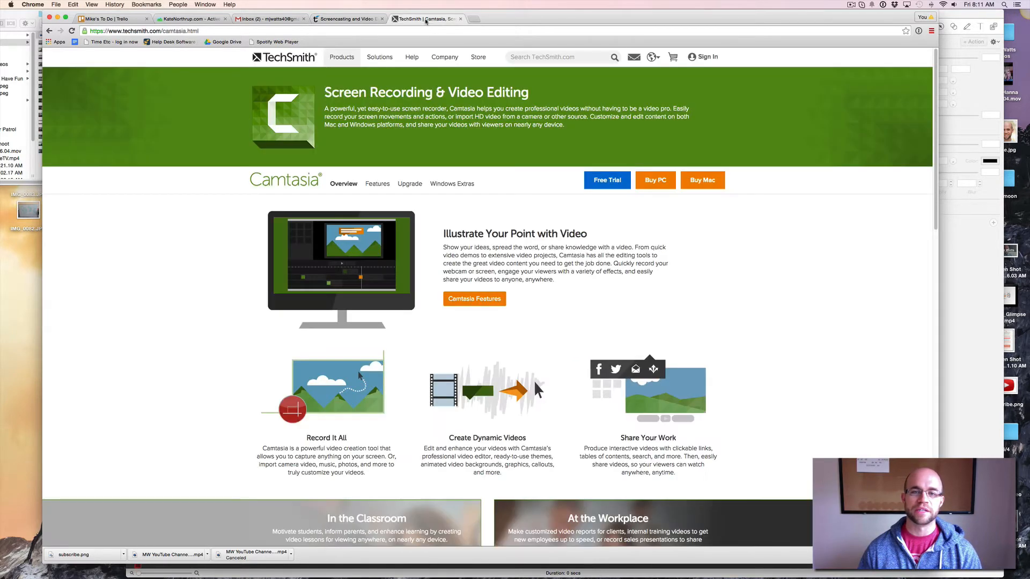
pyautogui.moveTo(258, 181); pyautogui.dragTo(313, 187)
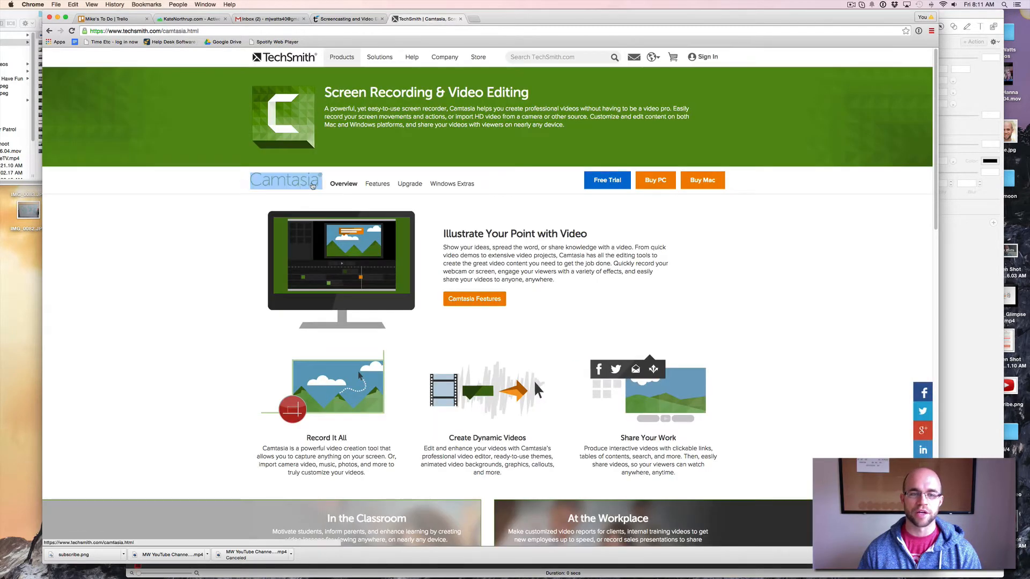
pyautogui.click(340, 19)
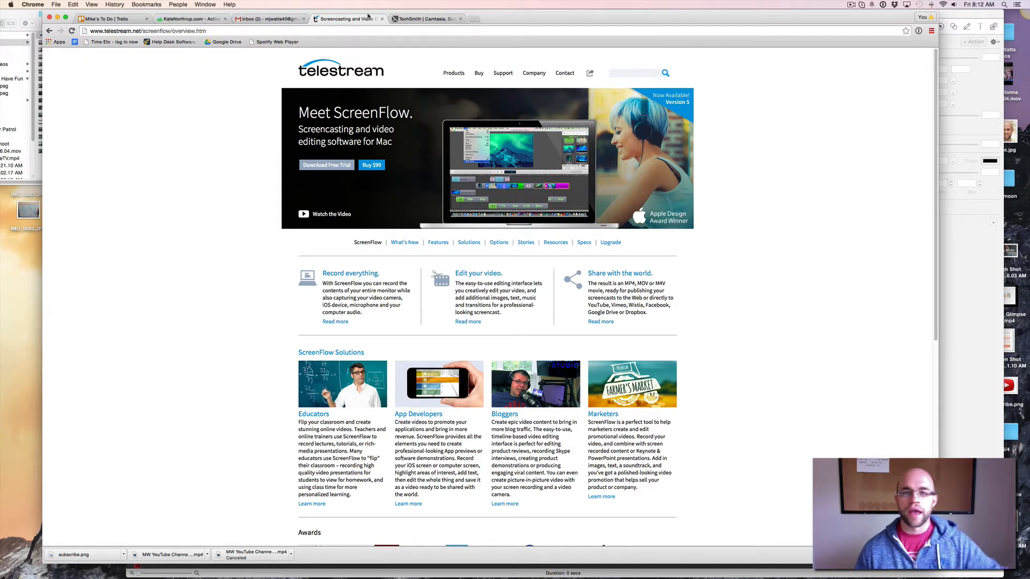
pyautogui.click(422, 20)
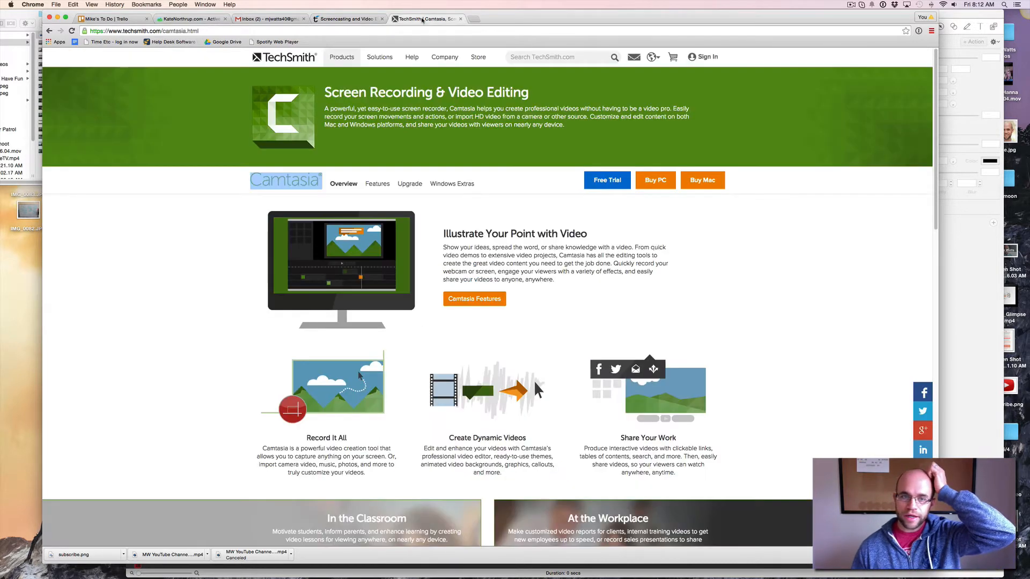
# Minimize the browser and arrange the ScreenFlow project and a taller Finder window so the footage files are within reach.
pyautogui.click(58, 18)
pyautogui.moveTo(309, 17); pyautogui.dragTo(303, 15)
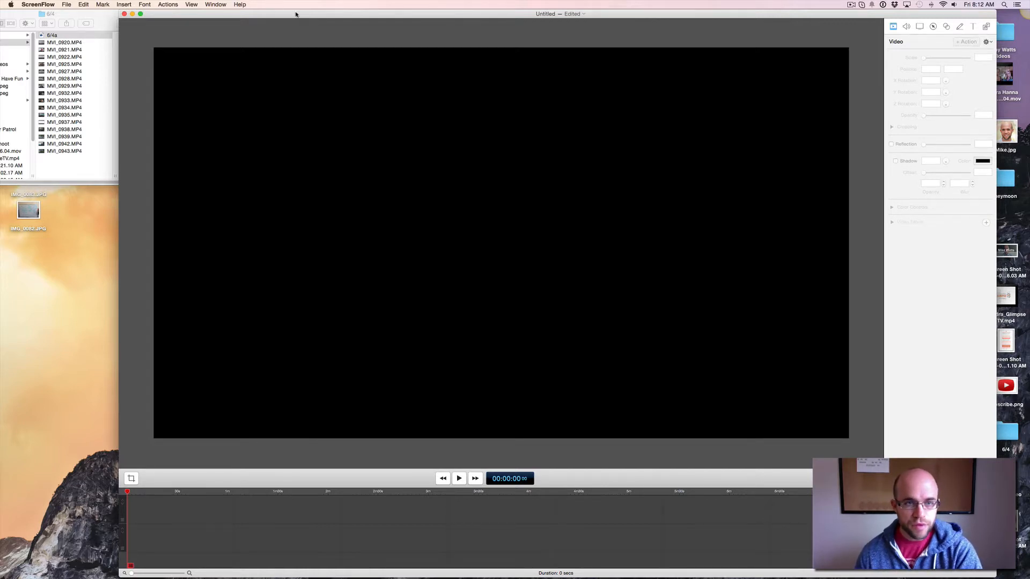
pyautogui.click(102, 14)
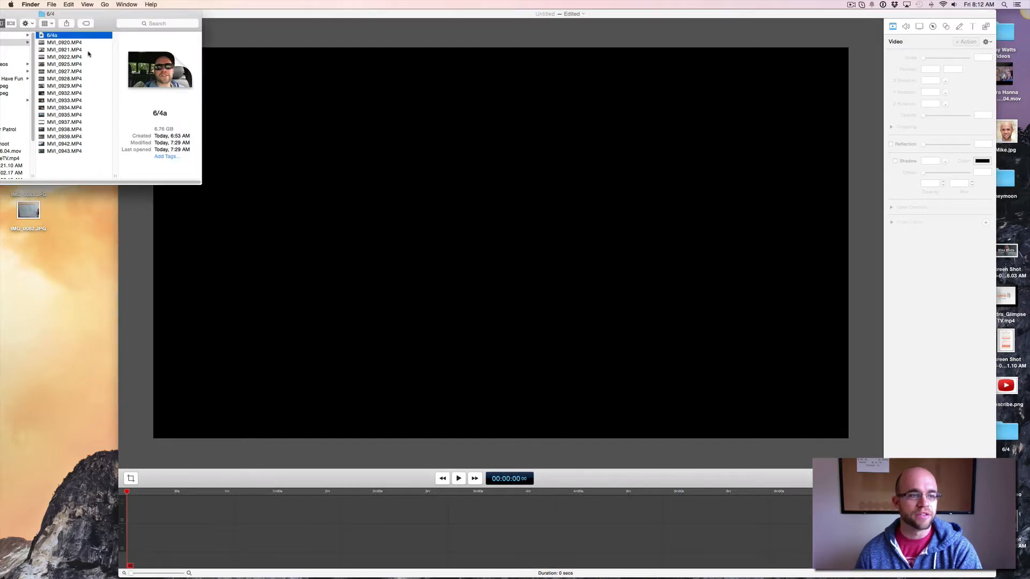
pyautogui.moveTo(74, 184); pyautogui.dragTo(74, 331)
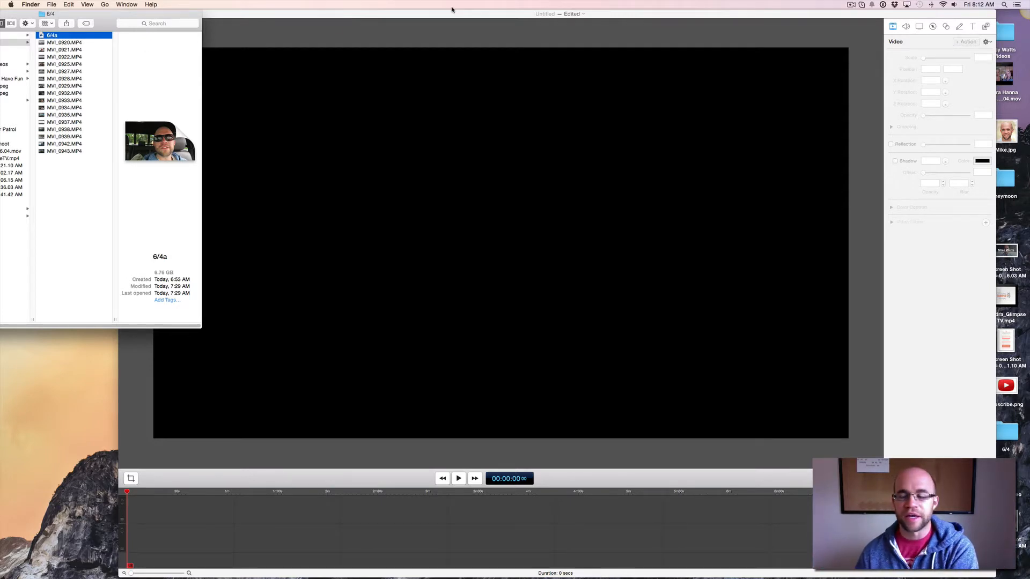
pyautogui.moveTo(451, 10)
pyautogui.mouseDown()
pyautogui.moveTo(453, 131)
pyautogui.moveTo(451, 5)
pyautogui.mouseUp()
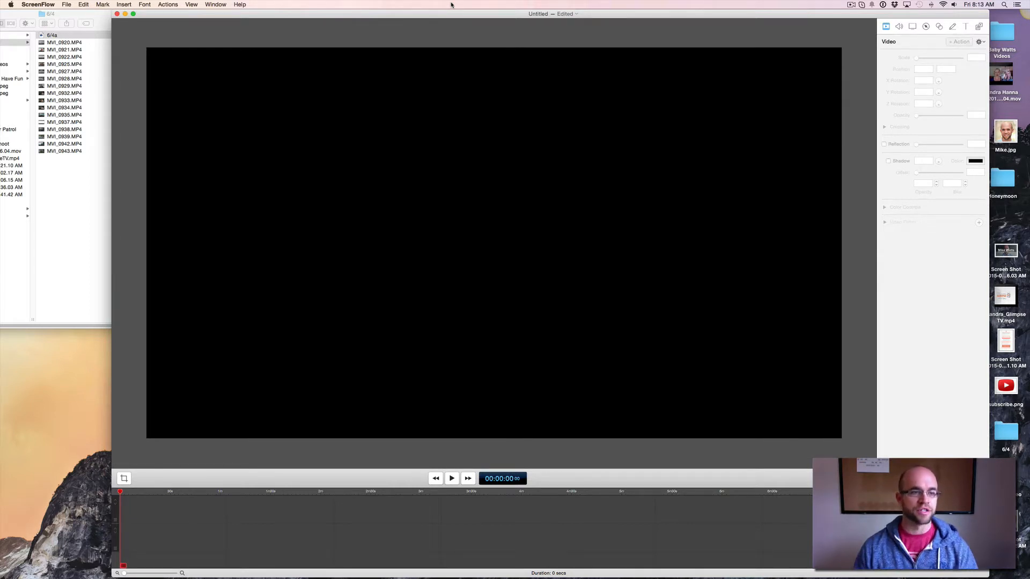
pyautogui.click(83, 201)
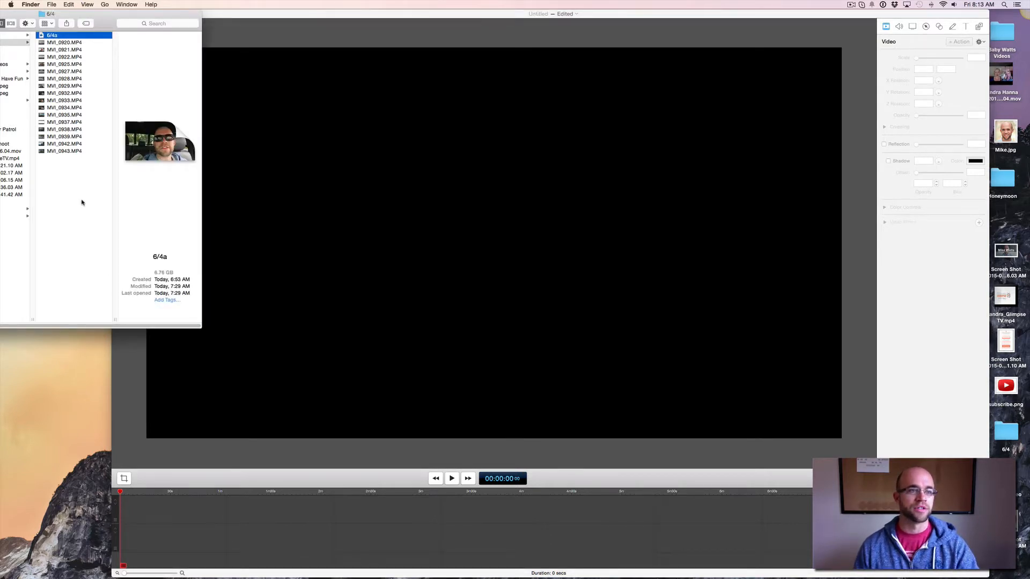
# Add MVI_0920.MP4, MVI_0921.MP4 and MVI_0922.MP4 to the top timeline track in order, leaving gaps between them.
pyautogui.moveTo(57, 15); pyautogui.dragTo(188, 510)
pyautogui.click(79, 43)
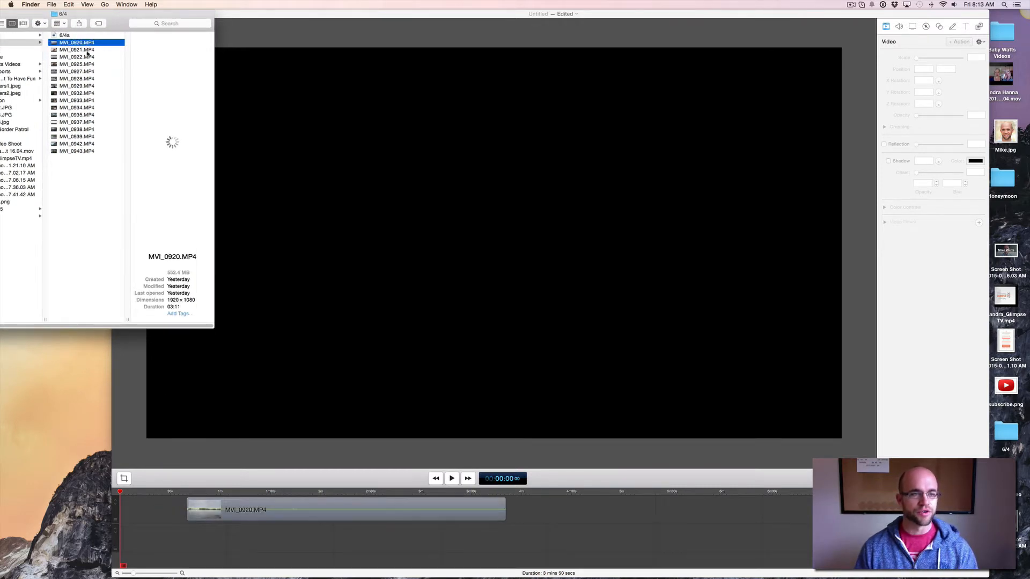
pyautogui.moveTo(87, 54); pyautogui.dragTo(568, 511)
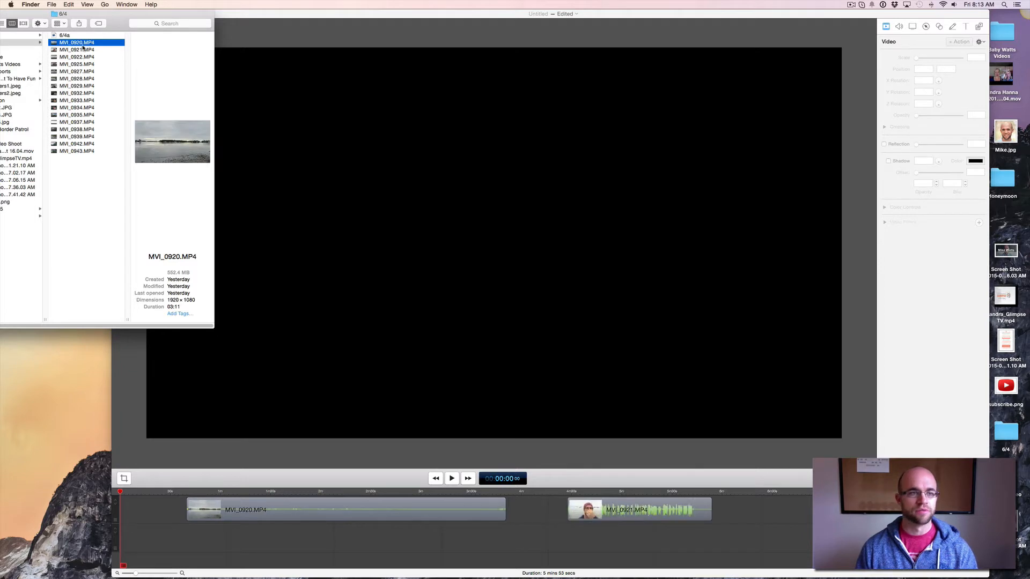
pyautogui.moveTo(78, 57); pyautogui.dragTo(757, 519)
# Split the MVI_0920 clip at about 1:35 and delete the part before the cut.
pyautogui.click(277, 492)
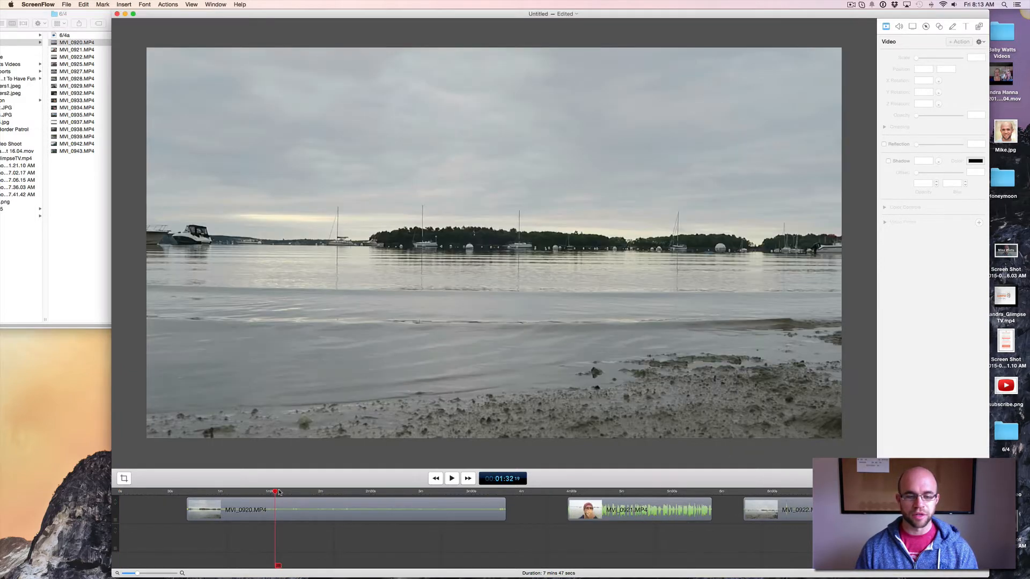
pyautogui.press('space')
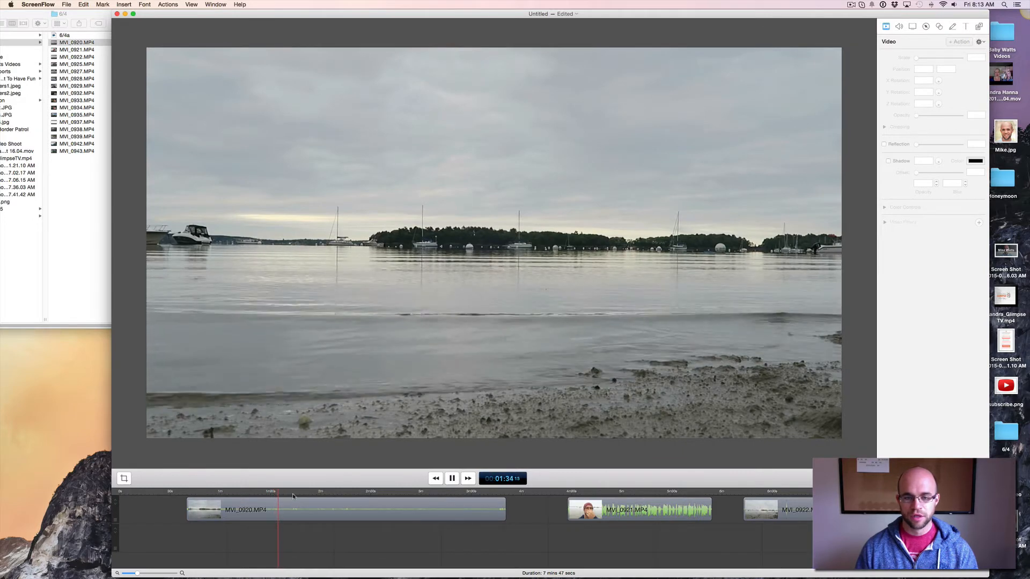
pyautogui.press('space')
pyautogui.press('t')
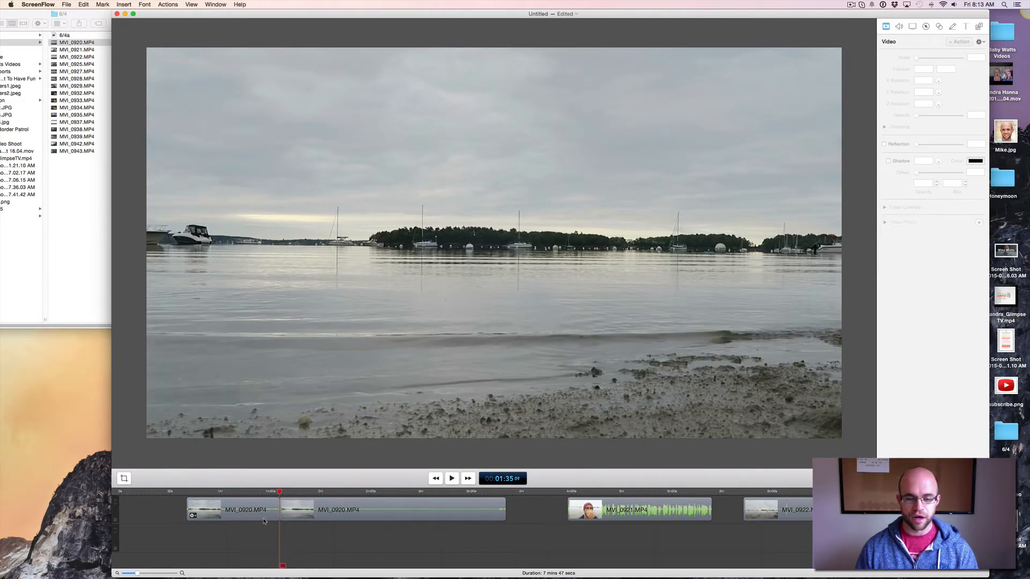
pyautogui.click(263, 521)
pyautogui.press('Delete')
# Split the MVI_0920 clip at about 2:11, delete the part after it, and move the remaining piece to the timeline's start.
pyautogui.click(340, 492)
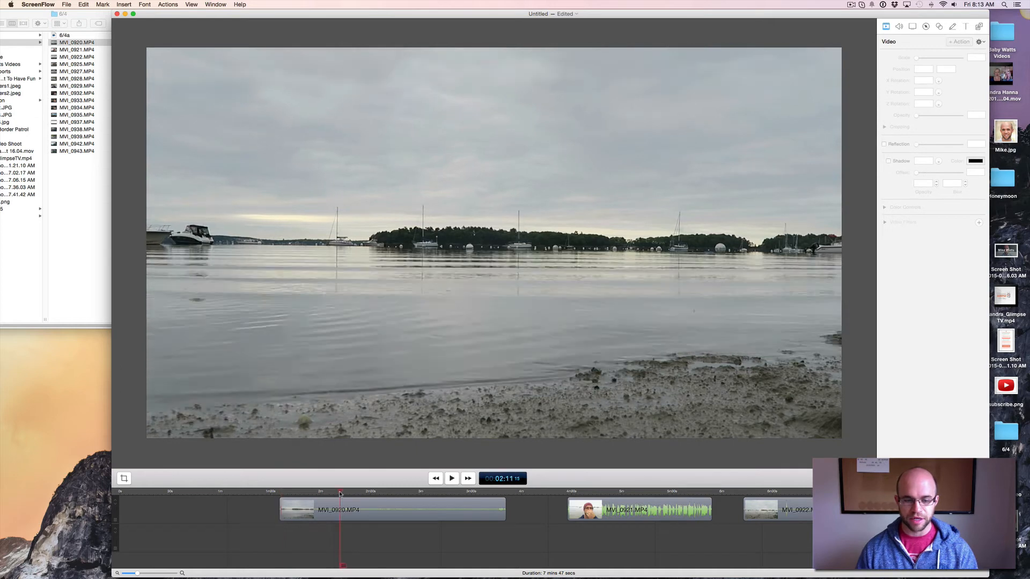
pyautogui.press('t')
pyautogui.click(373, 502)
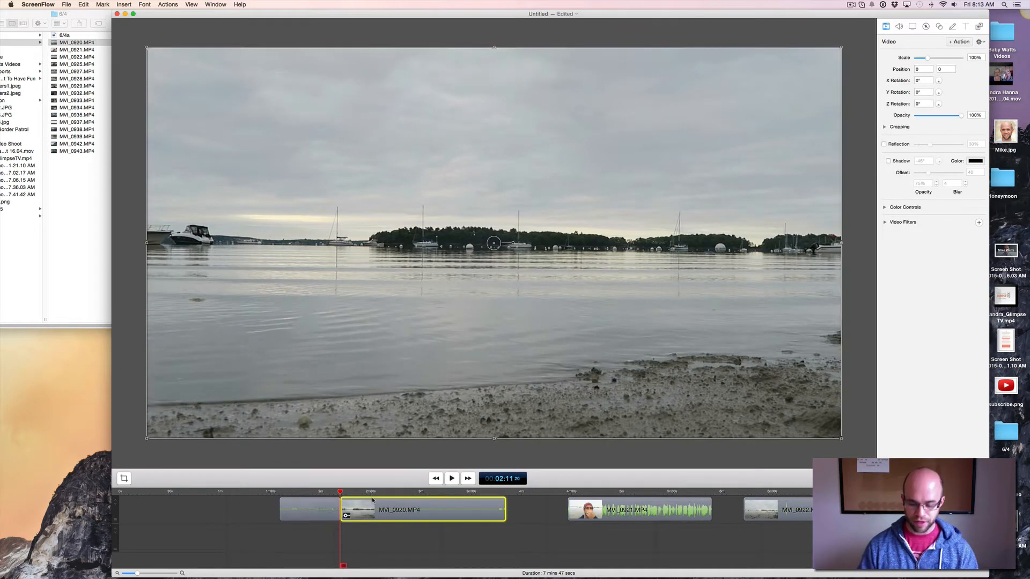
pyautogui.press('Delete')
pyautogui.moveTo(314, 501); pyautogui.dragTo(161, 499)
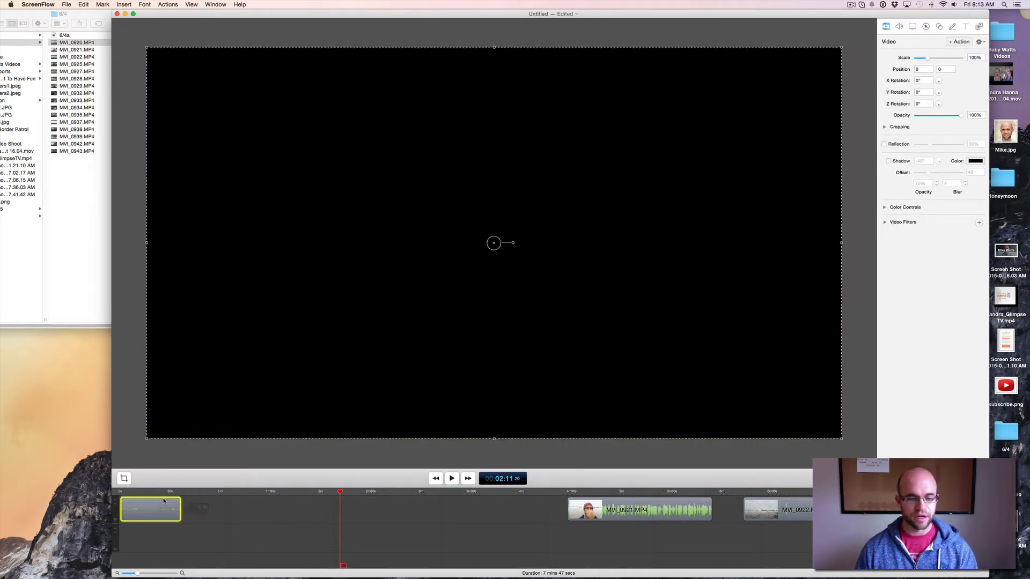
# View the duration and speed settings of the trimmed MVI_0920 clip, then close its inspector.
pyautogui.click(120, 492)
pyautogui.doubleClick(126, 515)
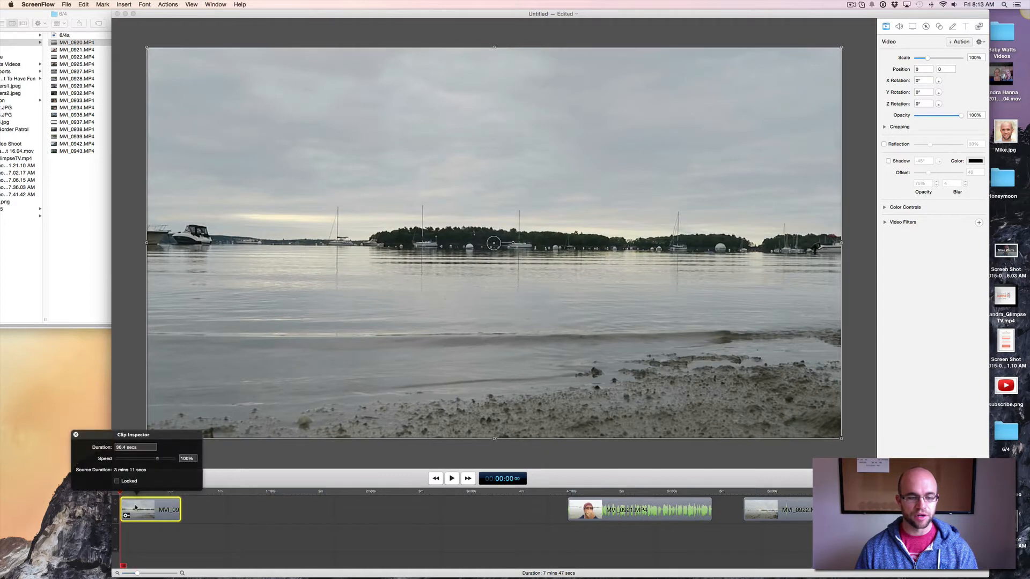
pyautogui.moveTo(158, 459)
pyautogui.mouseDown()
pyautogui.moveTo(115, 460)
pyautogui.moveTo(158, 462)
pyautogui.mouseUp()
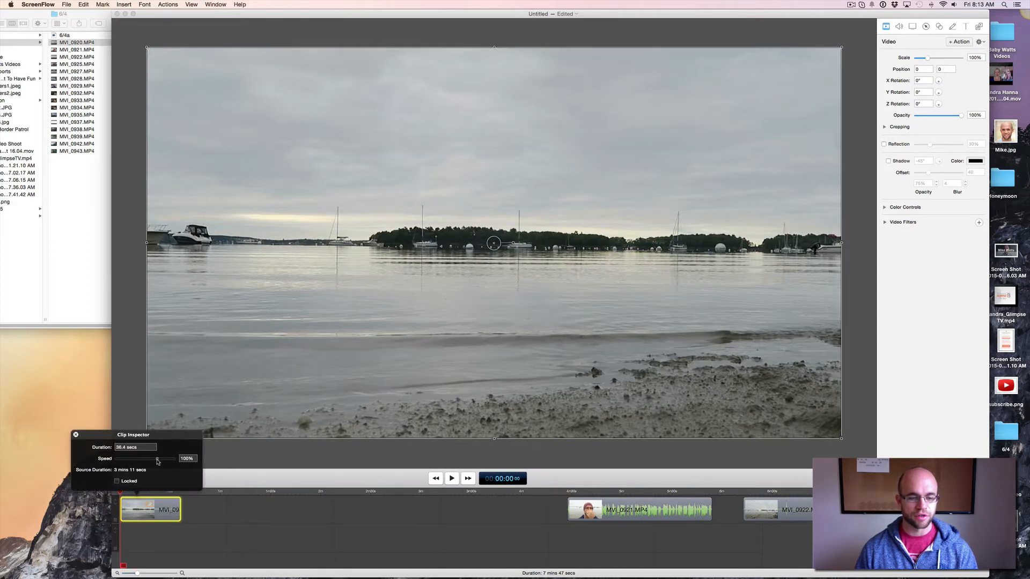
pyautogui.click(76, 435)
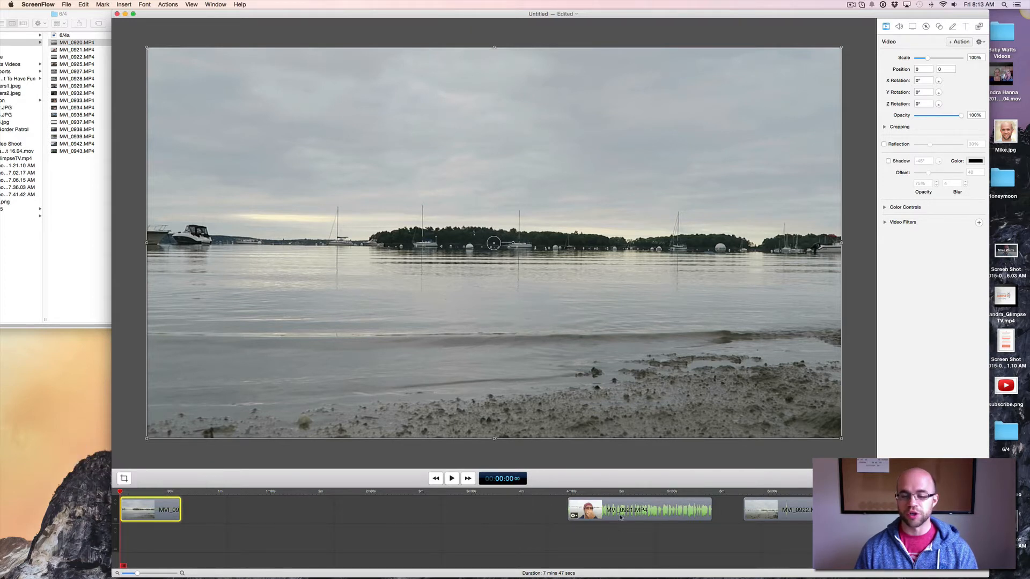
# Move the MVI_0921 clip earlier on the timeline so that it starts at about the one-minute mark.
pyautogui.moveTo(622, 504); pyautogui.dragTo(348, 503)
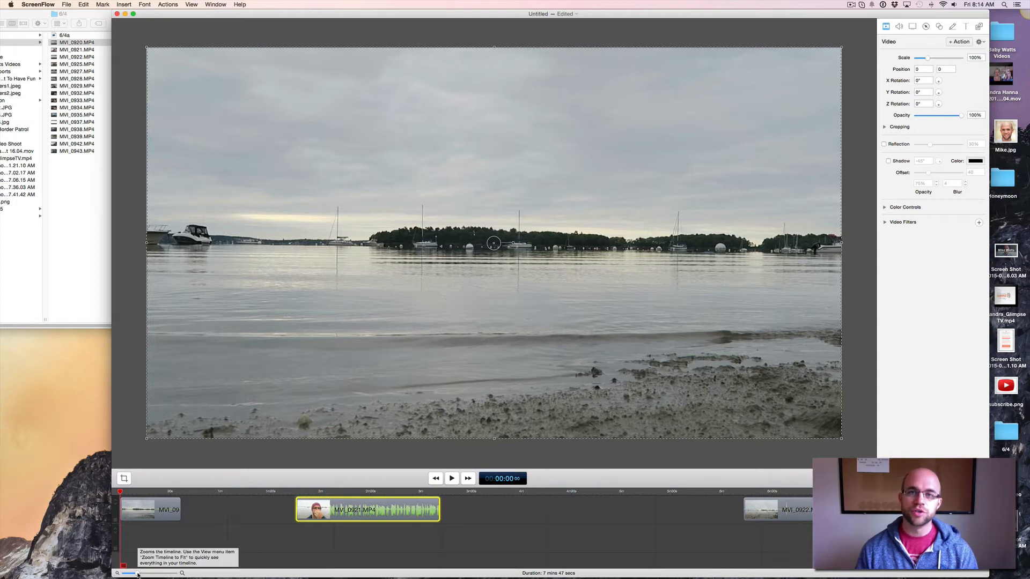
pyautogui.moveTo(136, 574); pyautogui.dragTo(142, 573)
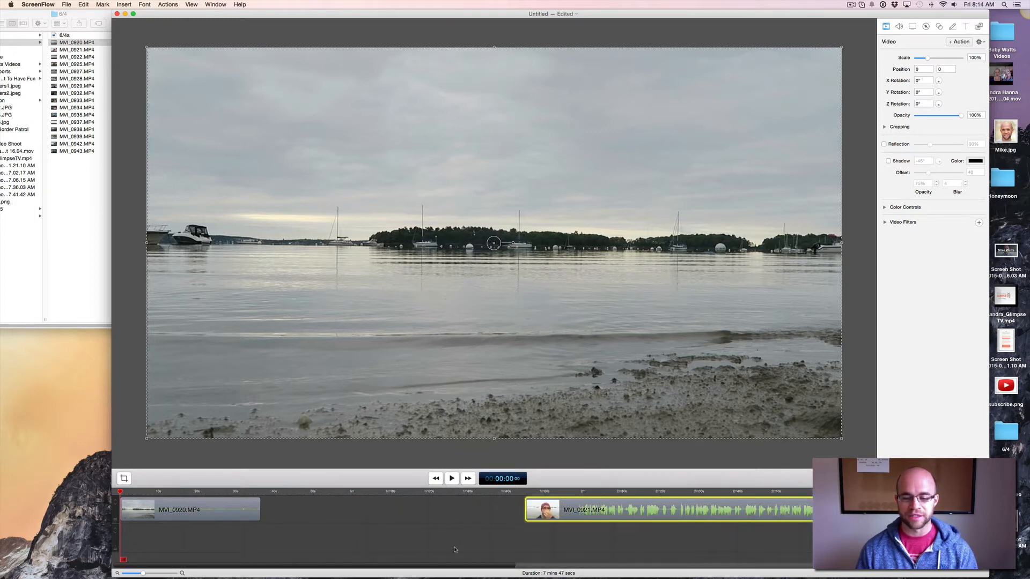
pyautogui.moveTo(534, 510); pyautogui.dragTo(365, 510)
# Find where the talking begins in the MVI_0921 clip and trim the clip's start to that point, about 1:15.
pyautogui.click(400, 492)
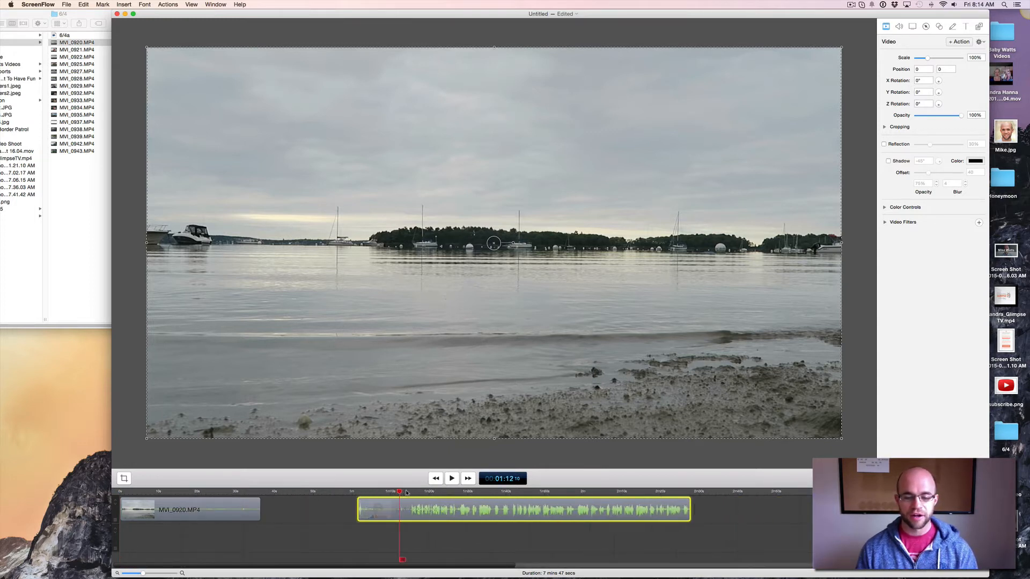
pyautogui.press('space')
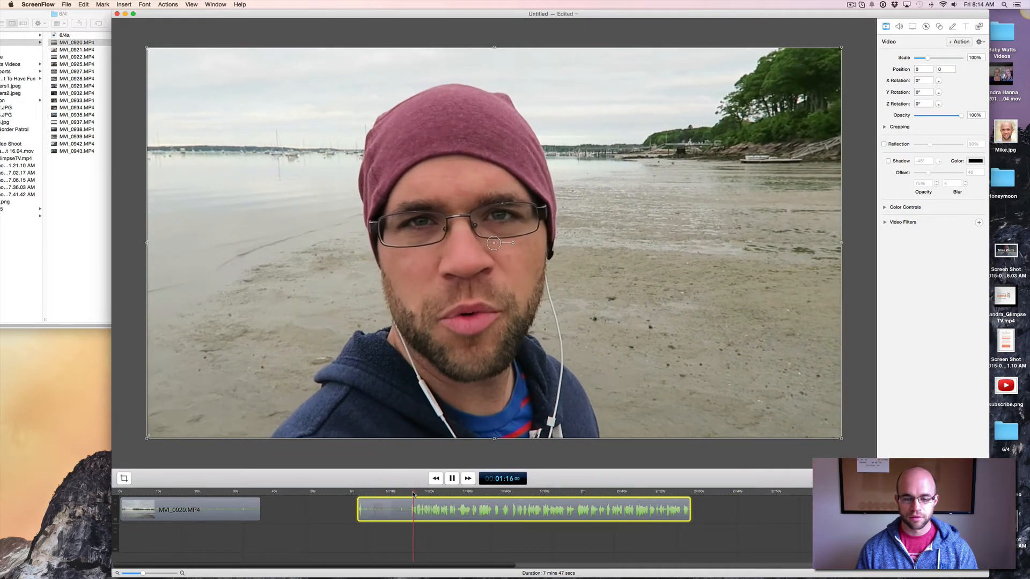
pyautogui.click(411, 492)
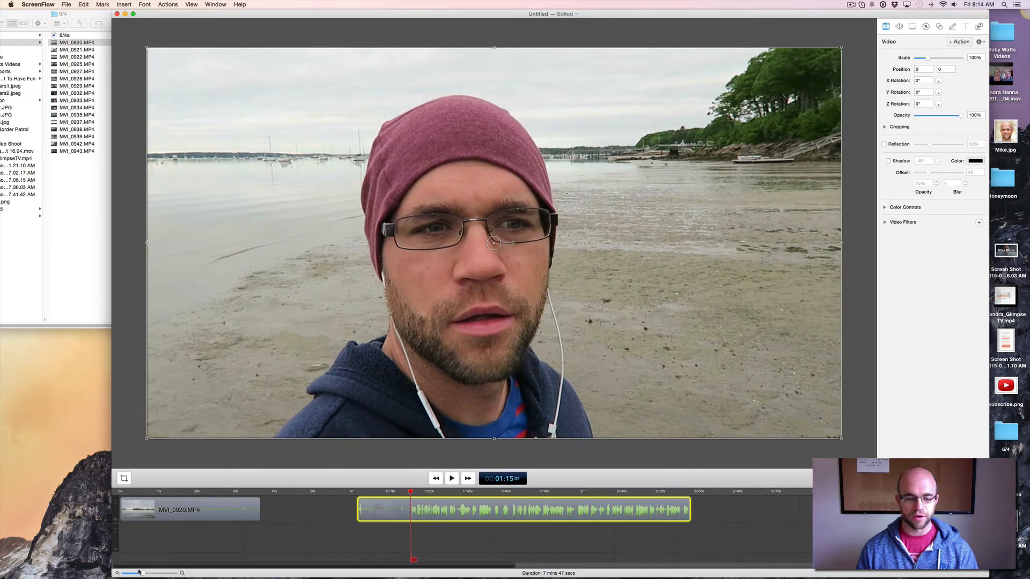
pyautogui.moveTo(140, 573); pyautogui.dragTo(149, 572)
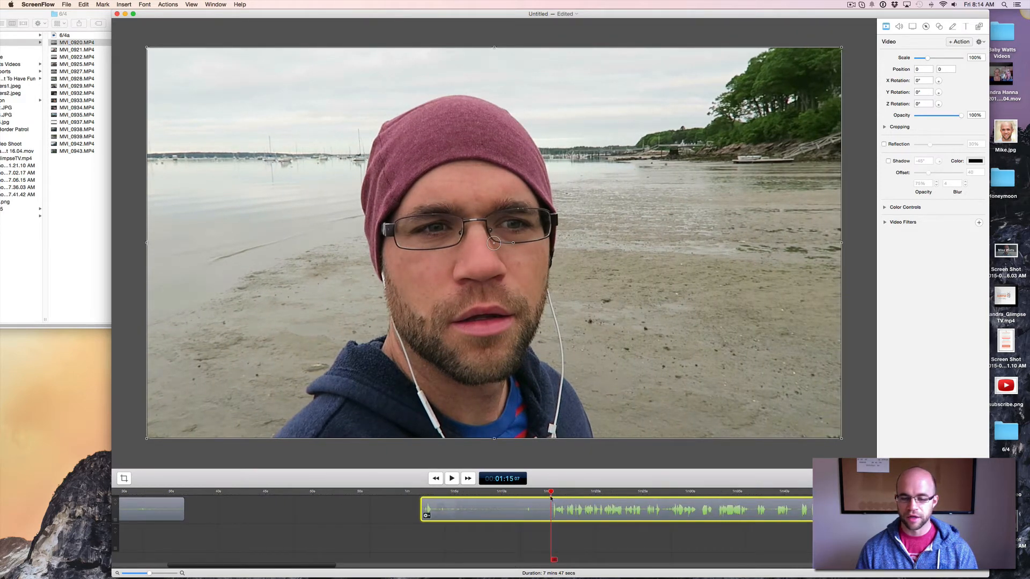
pyautogui.moveTo(551, 497); pyautogui.dragTo(552, 492)
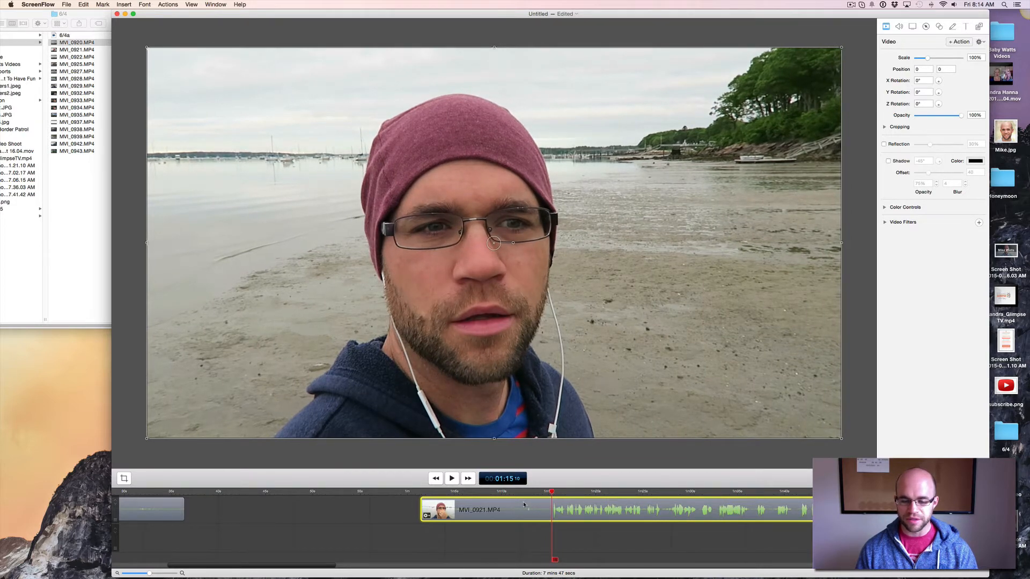
pyautogui.hscroll(2, 482, 506)
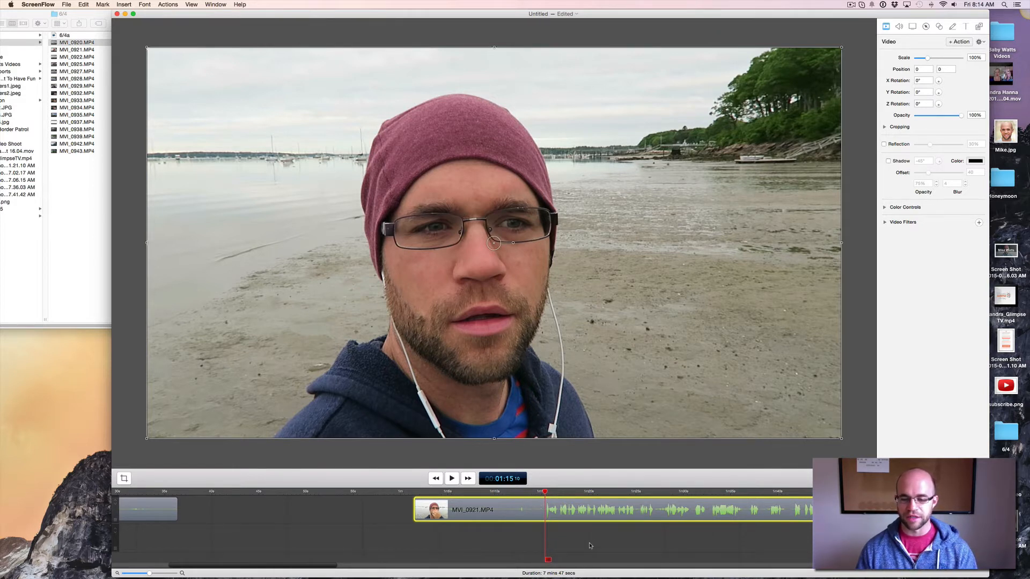
pyautogui.hotkey('alt', '[')
# Split the MVI_0921 clip at about 1:38 and delete the part after the cut.
pyautogui.hscroll(5, 592, 531)
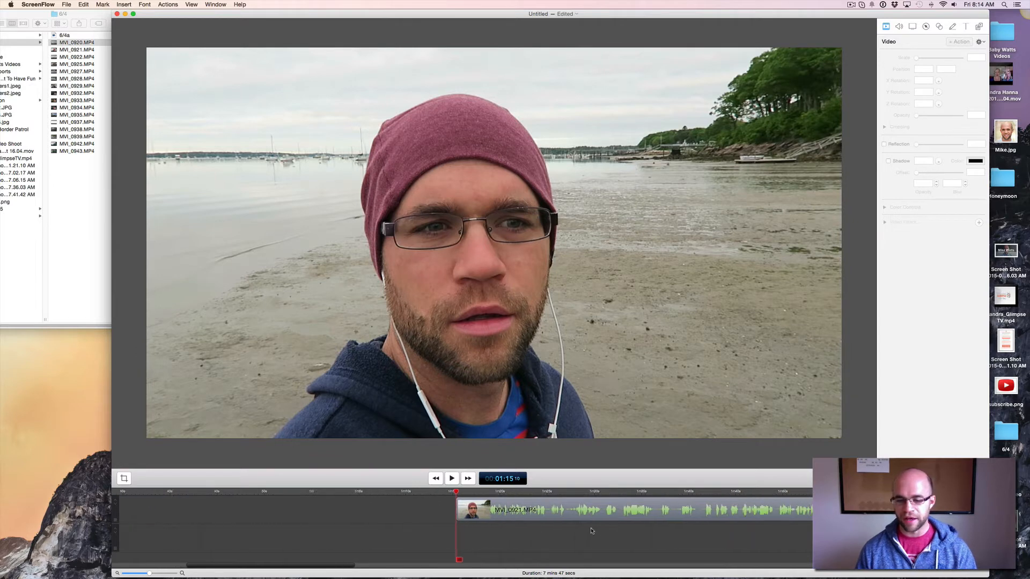
pyautogui.hscroll(4, 591, 531)
pyautogui.click(588, 536)
pyautogui.press('space')
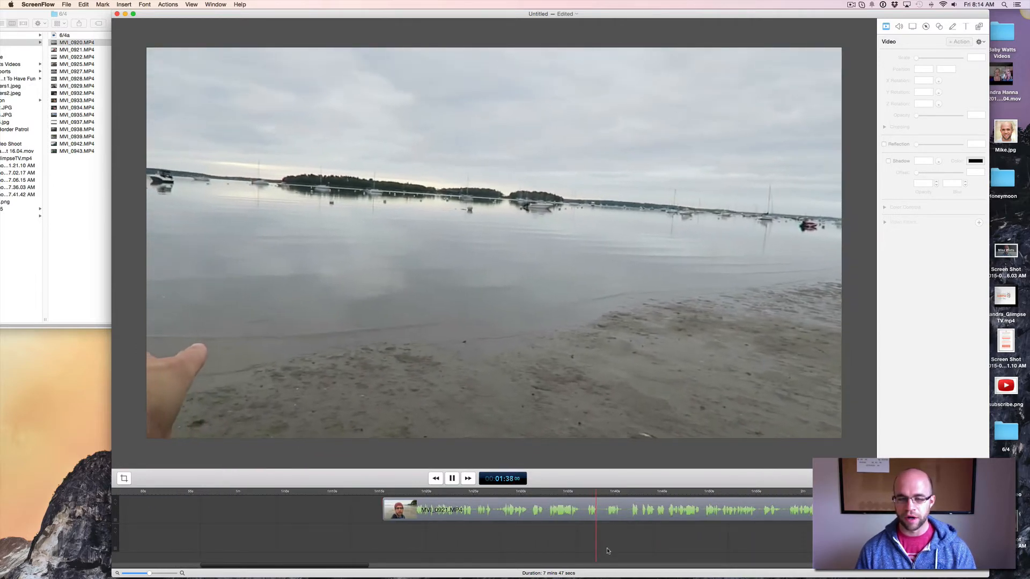
pyautogui.press('space')
pyautogui.press('t')
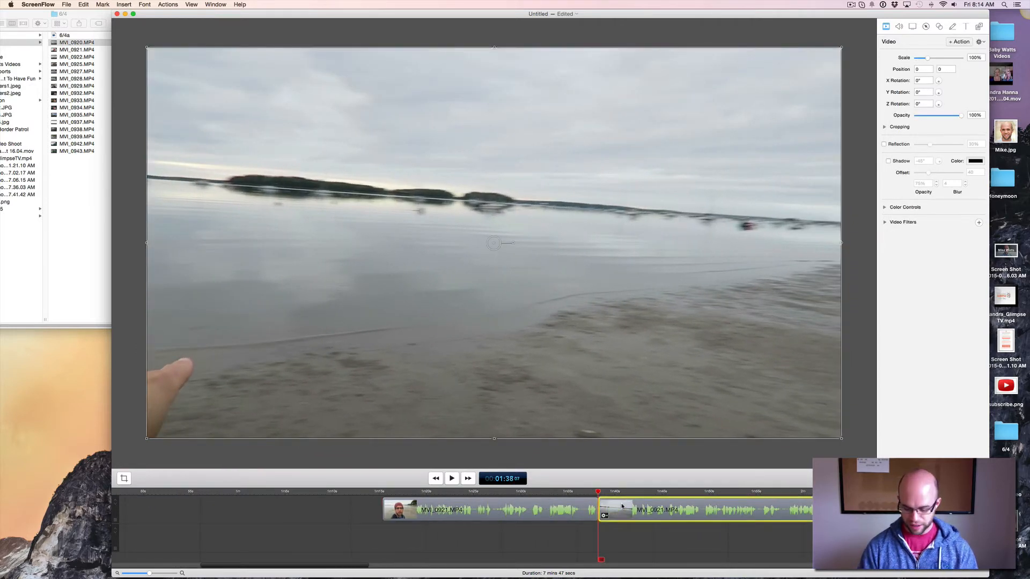
pyautogui.press('Delete')
pyautogui.hscroll(15, 606, 505)
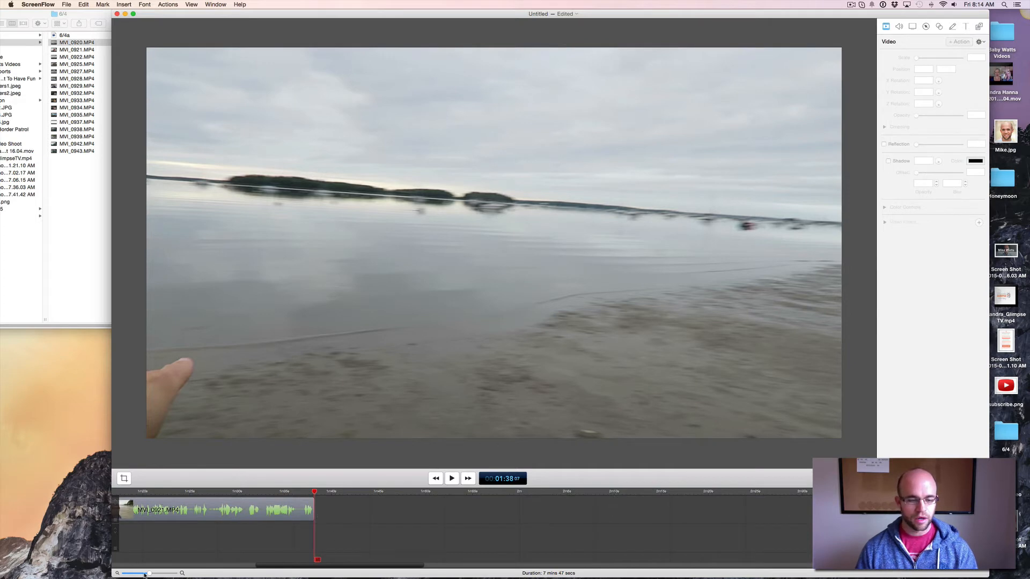
pyautogui.moveTo(147, 574); pyautogui.dragTo(137, 574)
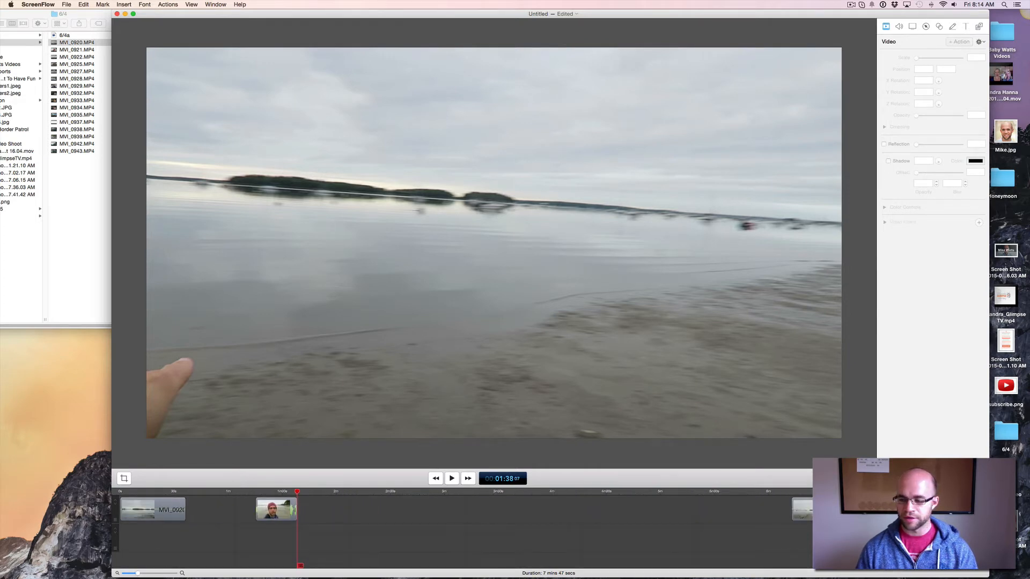
# Close the timeline gaps so that MVI_0921 directly follows MVI_0920 and MVI_0922 directly follows MVI_0921.
pyautogui.moveTo(918, 509); pyautogui.dragTo(424, 512)
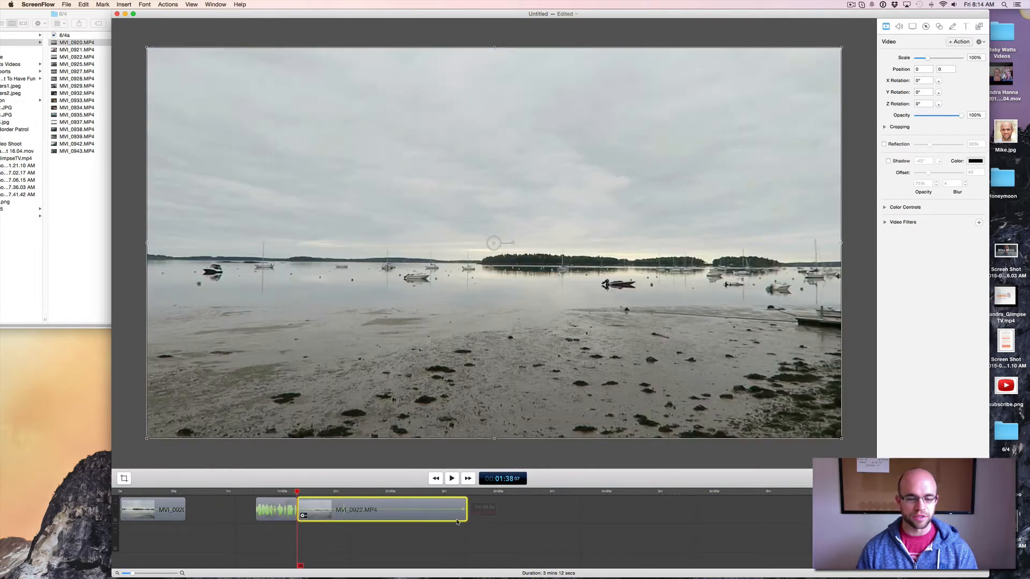
pyautogui.press('Home')
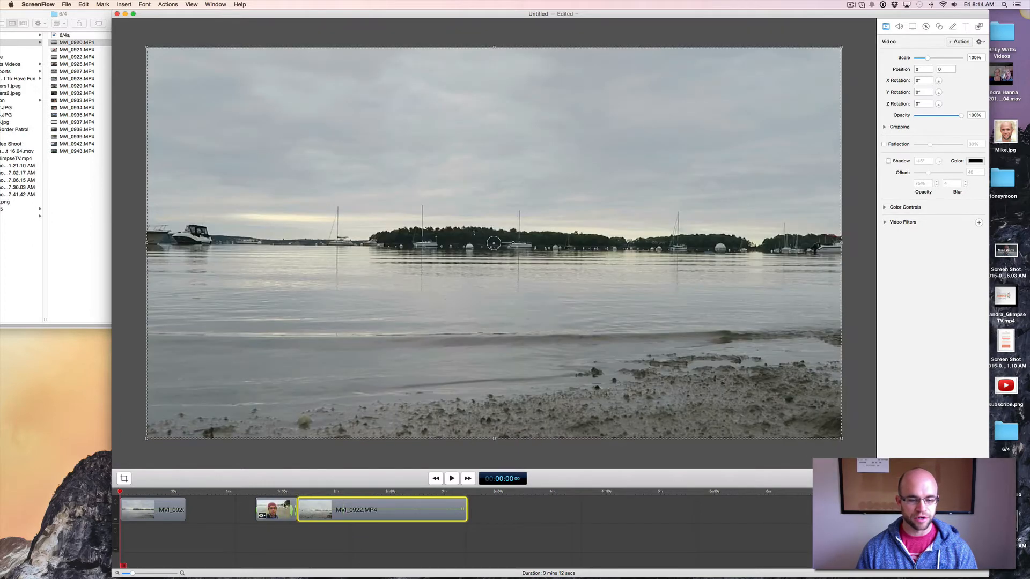
pyautogui.moveTo(281, 501)
pyautogui.mouseDown()
pyautogui.moveTo(211, 501)
pyautogui.moveTo(275, 501)
pyautogui.mouseUp()
pyautogui.moveTo(155, 508)
pyautogui.mouseDown()
pyautogui.moveTo(220, 509)
pyautogui.moveTo(156, 501)
pyautogui.mouseUp()
pyautogui.click(175, 493)
pyautogui.moveTo(270, 508); pyautogui.dragTo(206, 509)
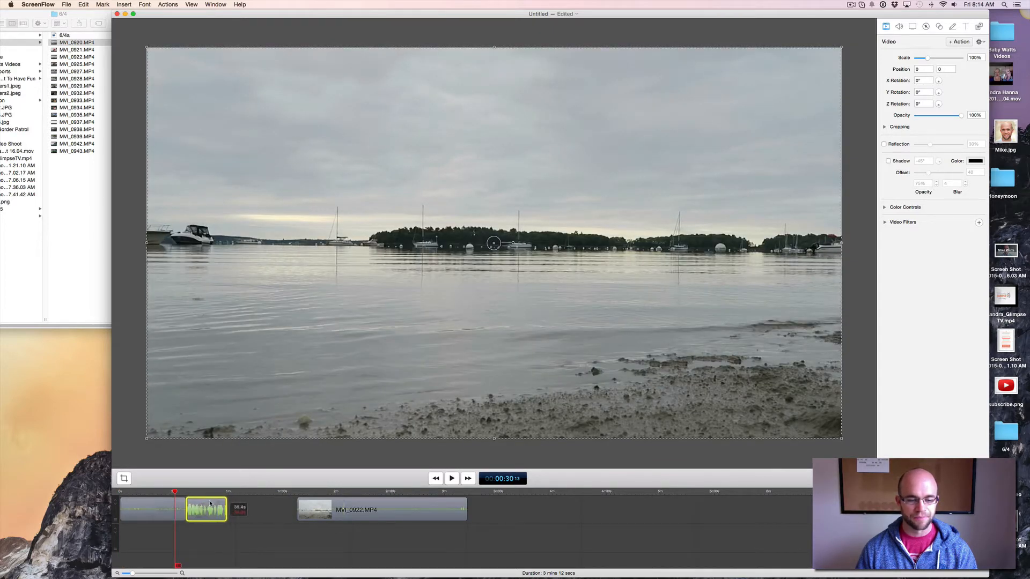
pyautogui.moveTo(330, 503); pyautogui.dragTo(260, 504)
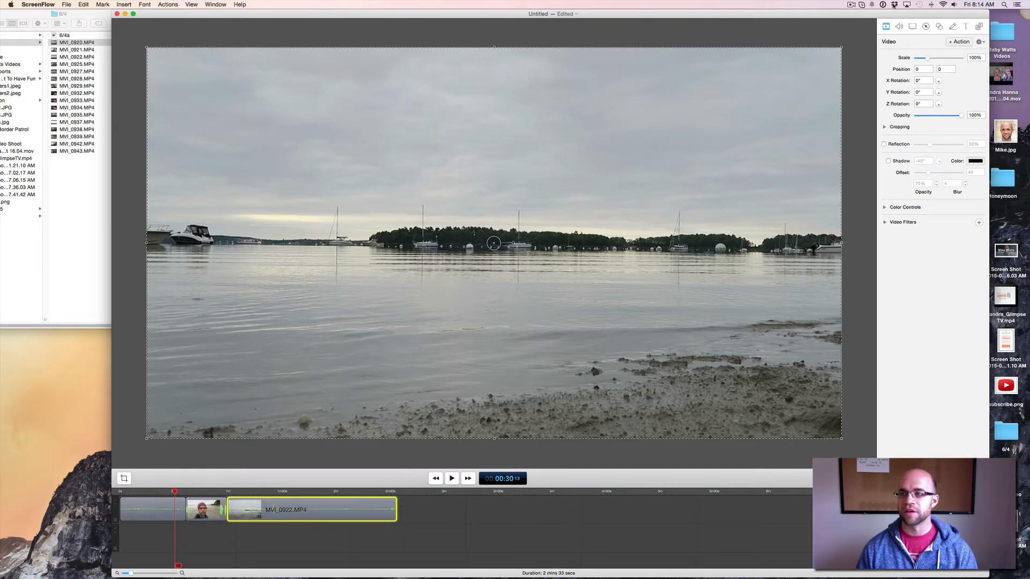
# Add Lighthearted.mp3 from Dropbox's Audio/Deep Chills folder to the track below the video clips, starting where MVI_0921 begins.
pyautogui.click(894, 5)
pyautogui.click(935, 19)
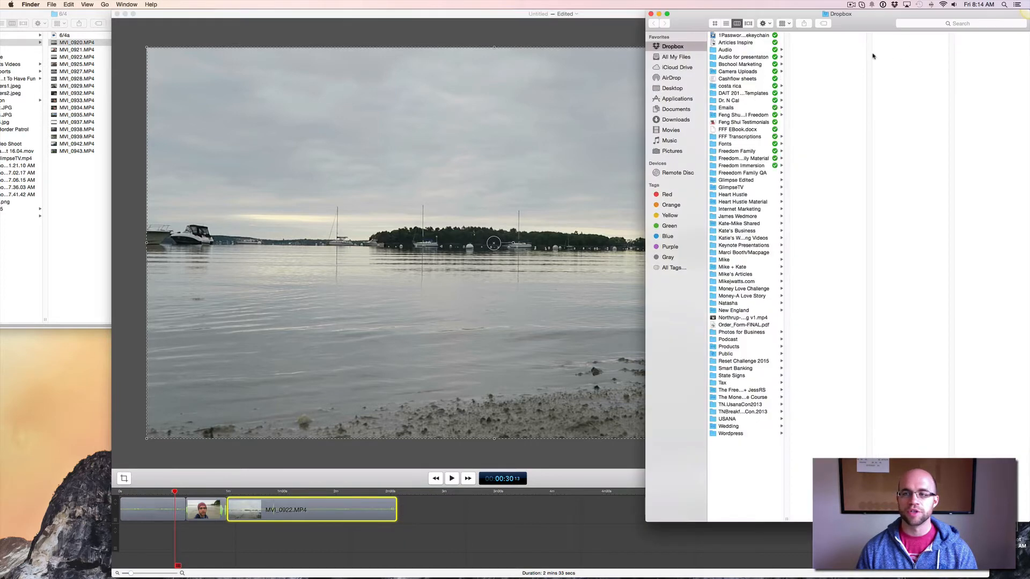
pyautogui.click(755, 50)
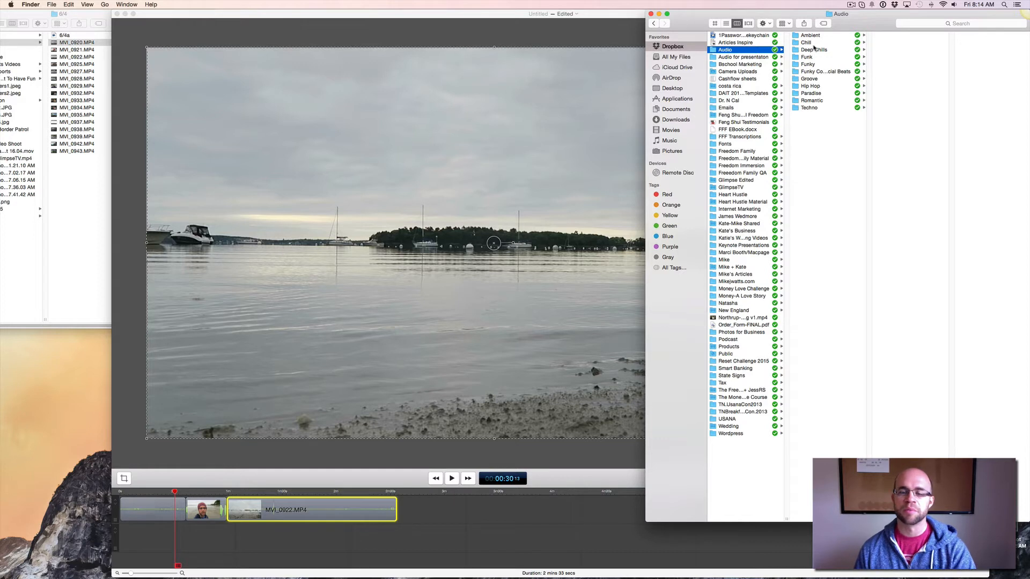
pyautogui.click(815, 49)
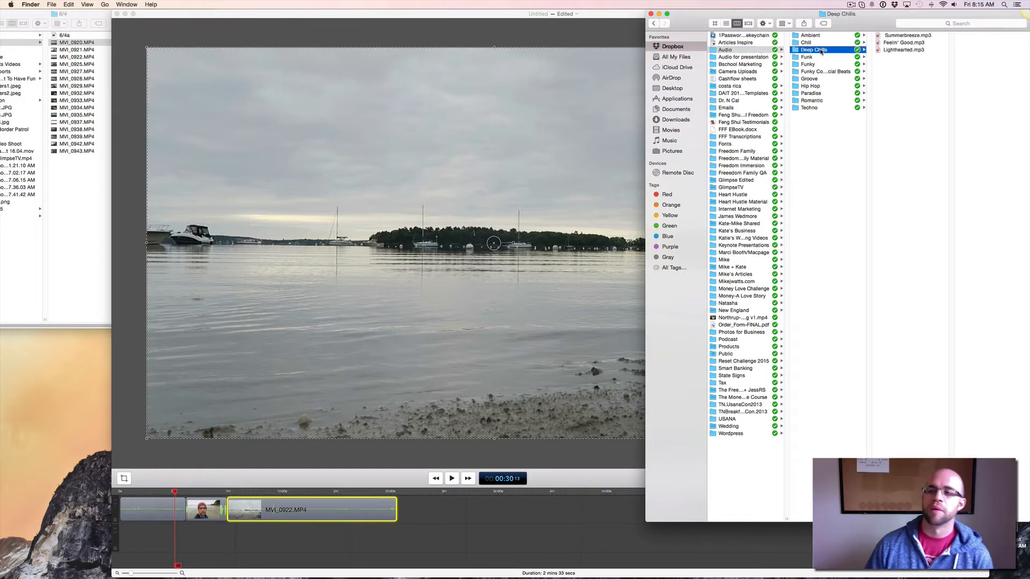
pyautogui.click(904, 50)
pyautogui.moveTo(905, 50)
pyautogui.mouseDown()
pyautogui.moveTo(328, 510)
pyautogui.moveTo(185, 545)
pyautogui.mouseUp()
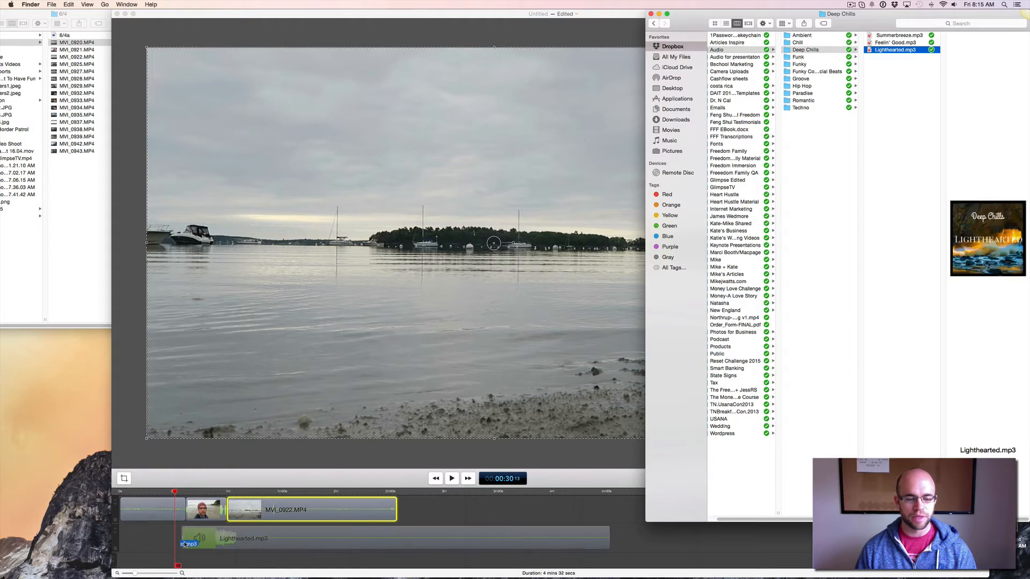
# Split the Lighthearted.mp3 clip at about 2:54 and delete the part after the cut.
pyautogui.click(401, 16)
pyautogui.moveTo(399, 549); pyautogui.dragTo(435, 565)
pyautogui.press('t')
pyautogui.click(448, 539)
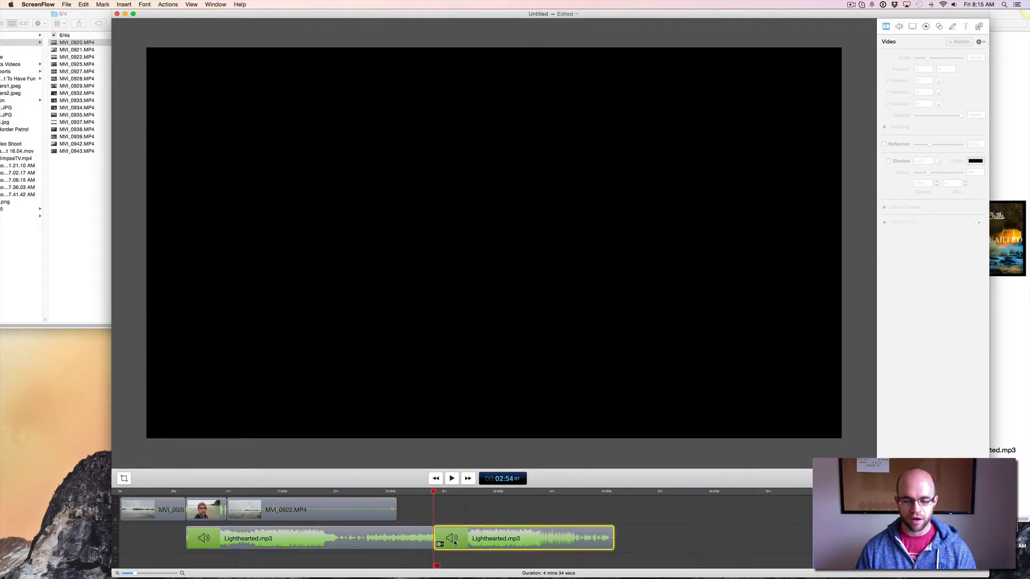
pyautogui.press('Delete')
# Set the audio volume of the MVI_0922 clip to 0.
pyautogui.click(398, 497)
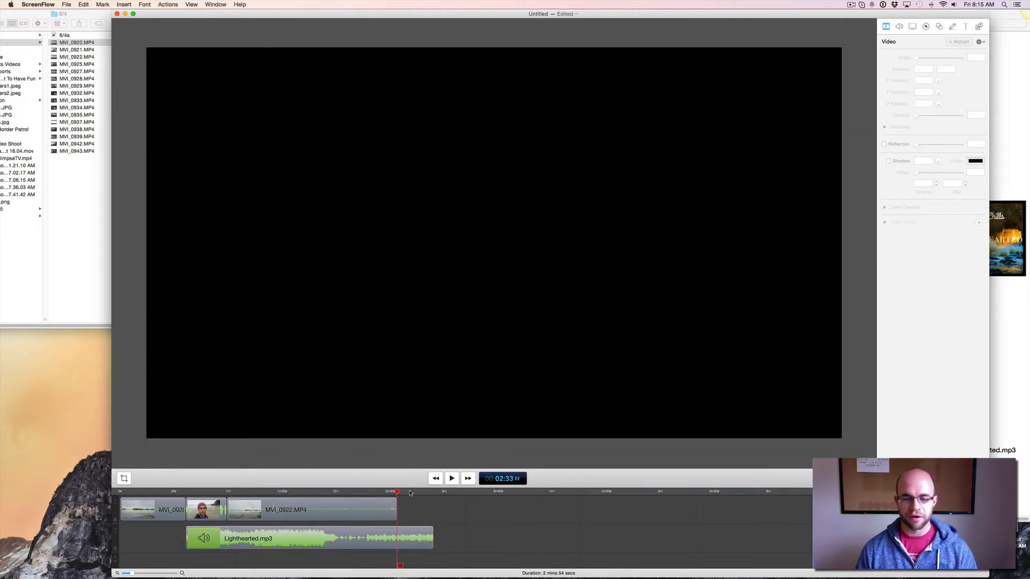
pyautogui.click(900, 27)
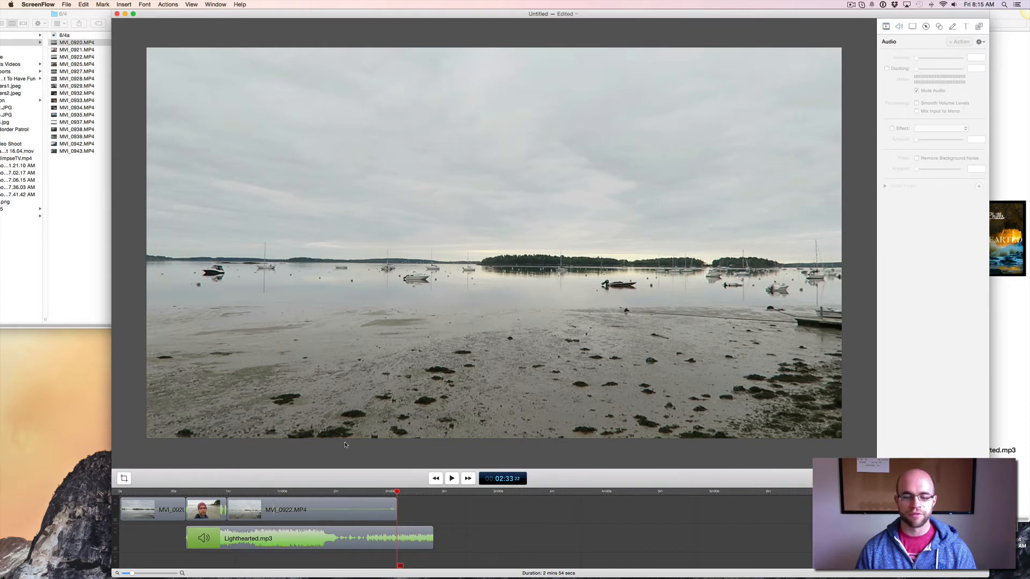
pyautogui.click(659, 259)
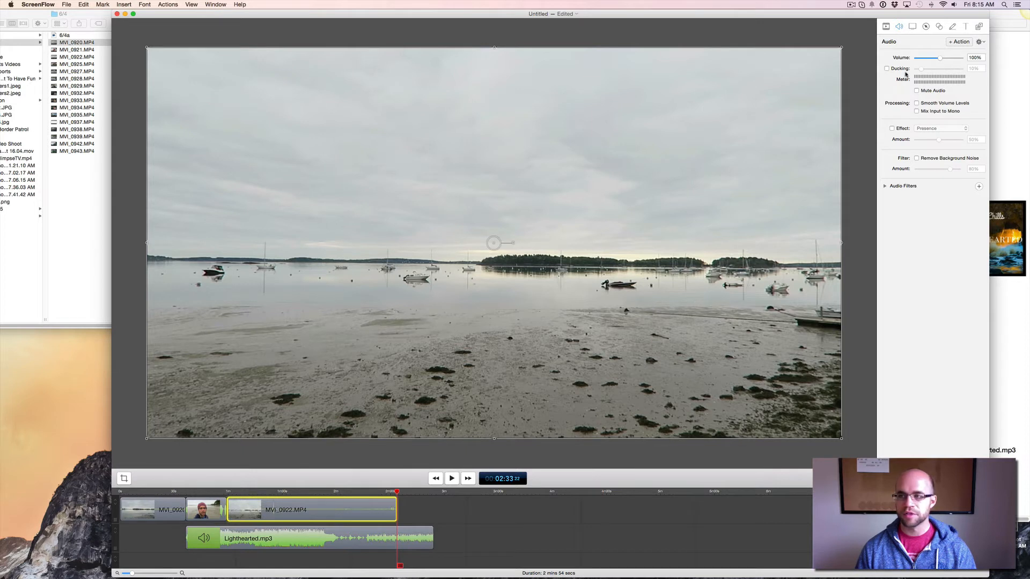
pyautogui.moveTo(942, 58); pyautogui.dragTo(904, 59)
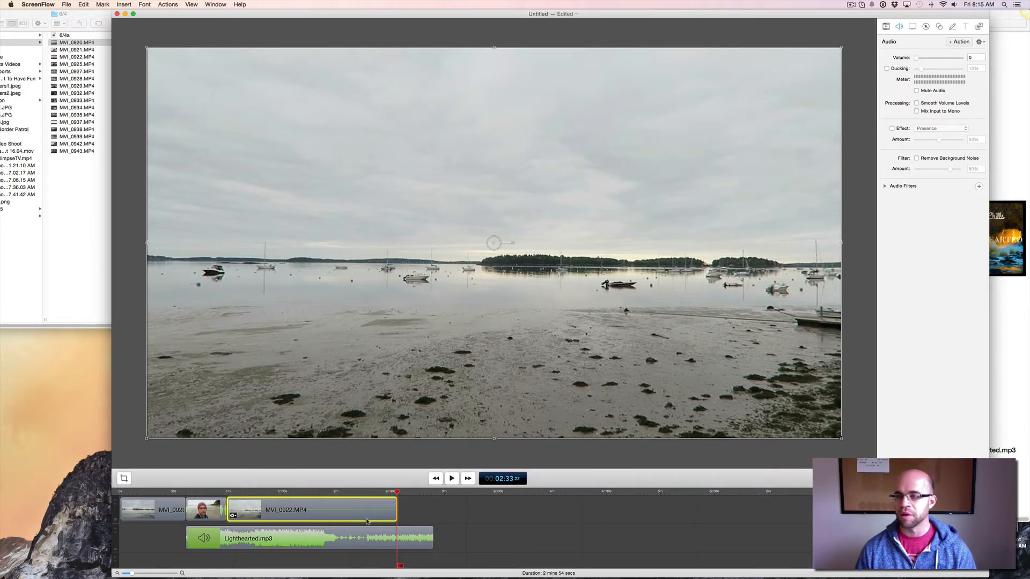
pyautogui.click(913, 27)
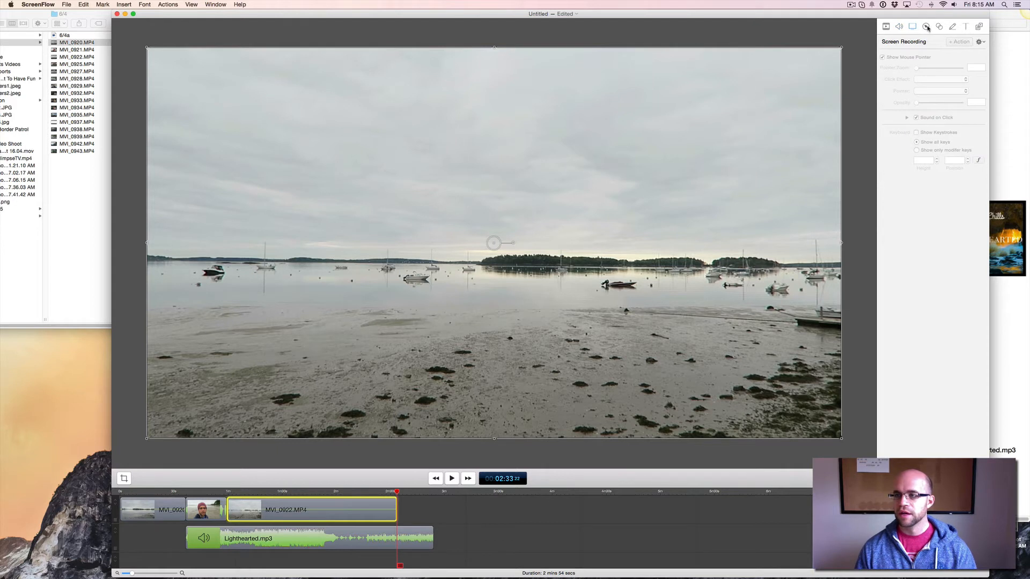
pyautogui.click(965, 27)
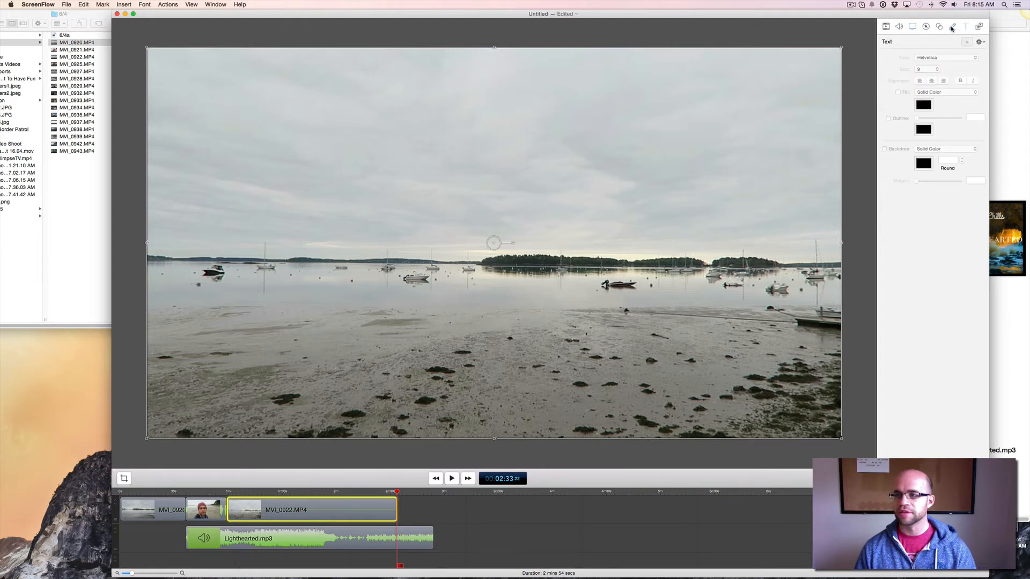
# Add an annotation at about 2:14 over the MVI_0922 clip with three blue arrows converging on the waterline in the left part of the picture.
pyautogui.click(952, 28)
pyautogui.click(904, 61)
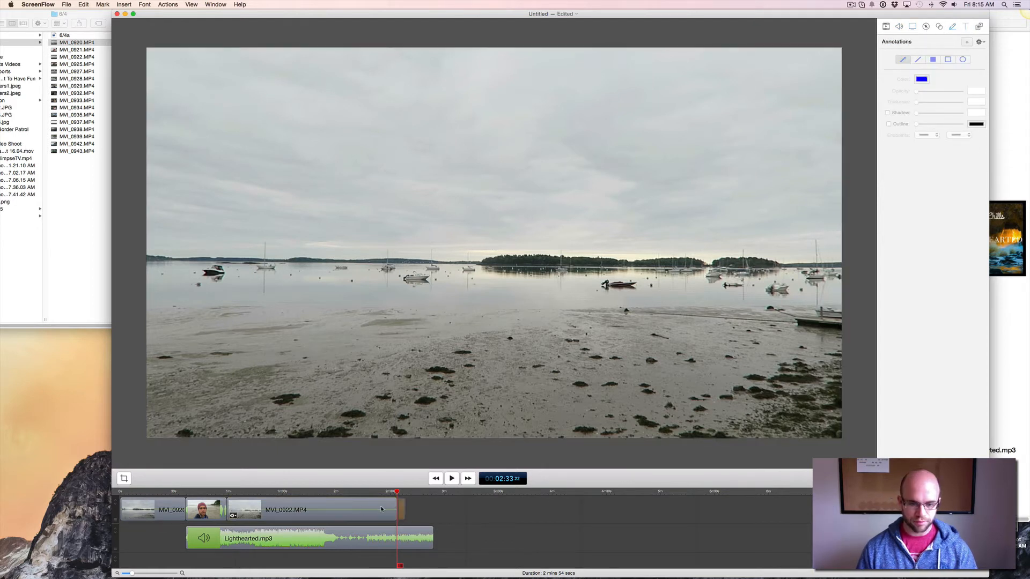
pyautogui.click(365, 498)
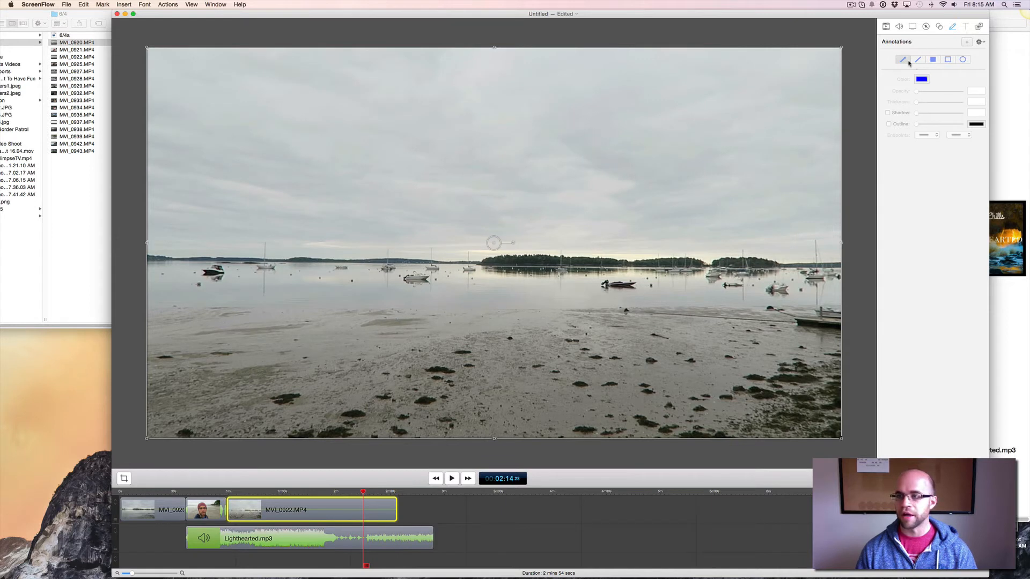
pyautogui.click(966, 42)
pyautogui.moveTo(692, 208); pyautogui.dragTo(263, 294)
pyautogui.moveTo(214, 76); pyautogui.dragTo(252, 284)
pyautogui.moveTo(464, 387)
pyautogui.mouseDown()
pyautogui.moveTo(394, 346)
pyautogui.moveTo(268, 305)
pyautogui.mouseUp()
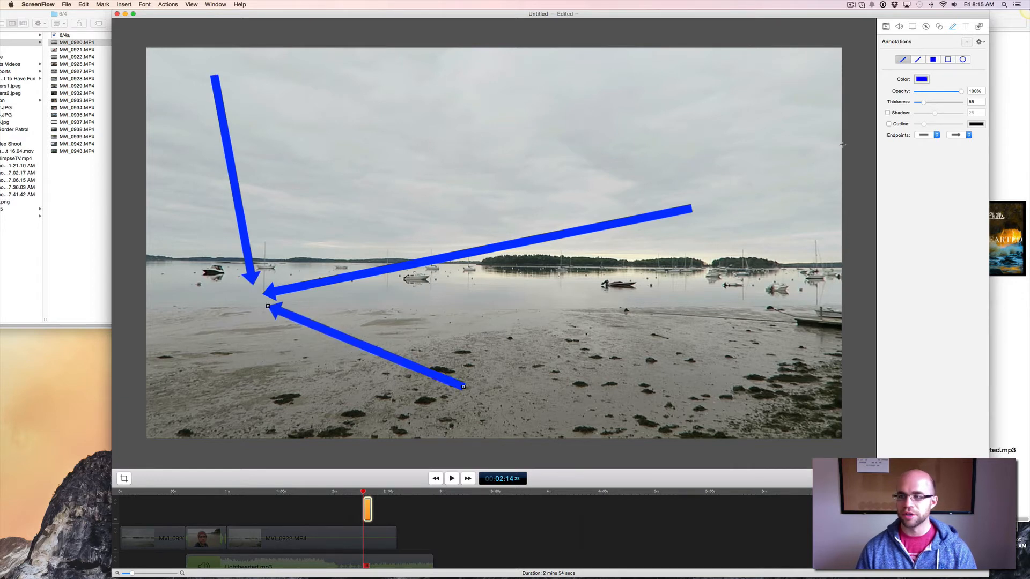
pyautogui.press('Escape')
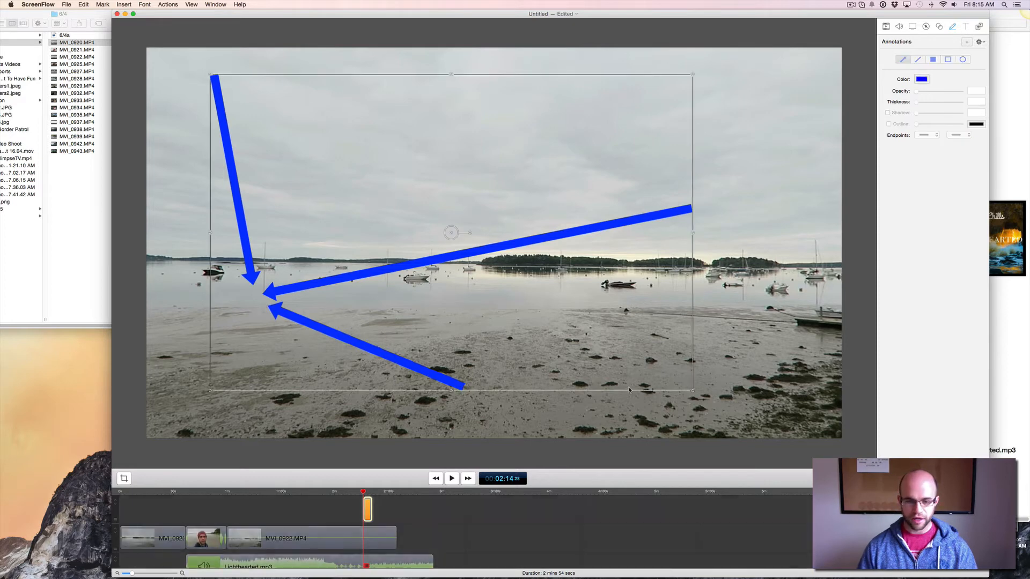
# Add a text clip at the end of MVI_0922, at about 2:33, reading "Go to" followed by the vlogger's website address.
pyautogui.click(401, 493)
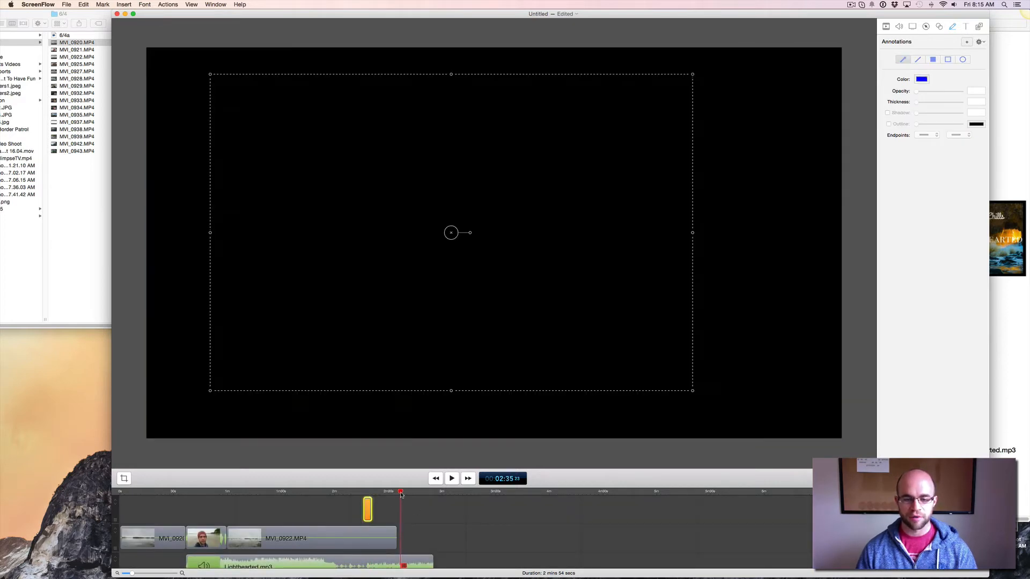
pyautogui.moveTo(400, 493); pyautogui.dragTo(397, 494)
pyautogui.click(965, 26)
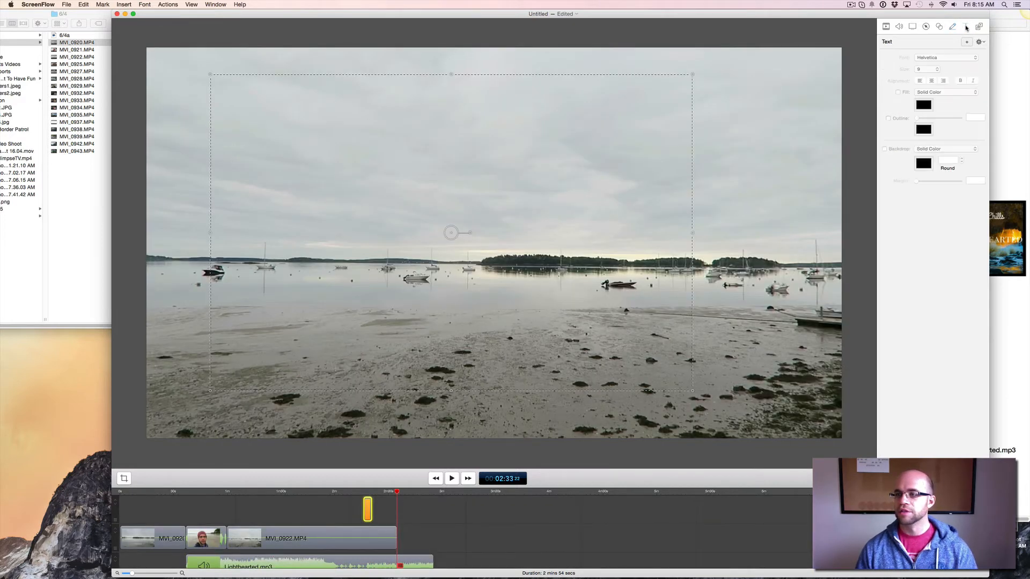
pyautogui.click(968, 41)
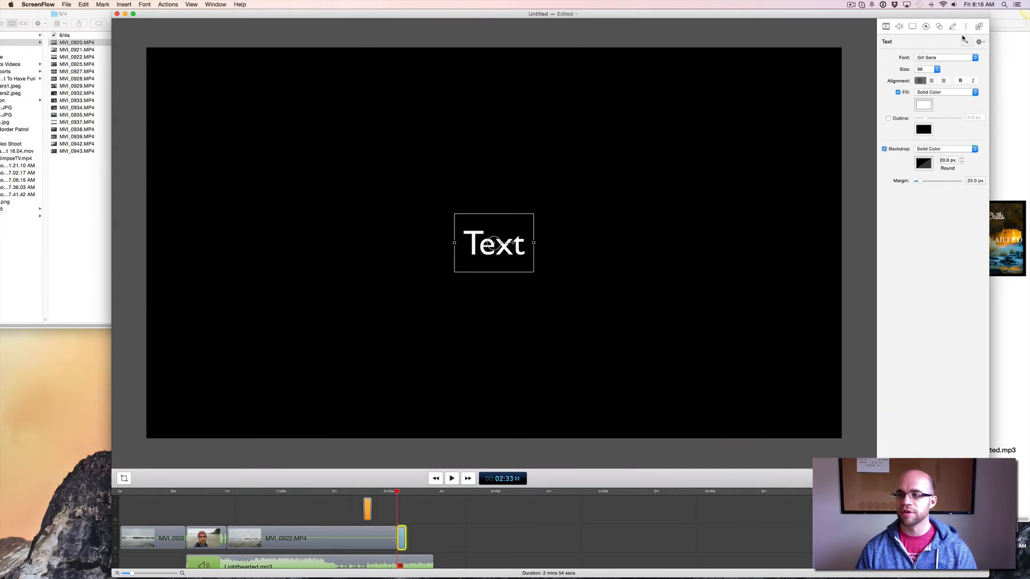
pyautogui.doubleClick(502, 248)
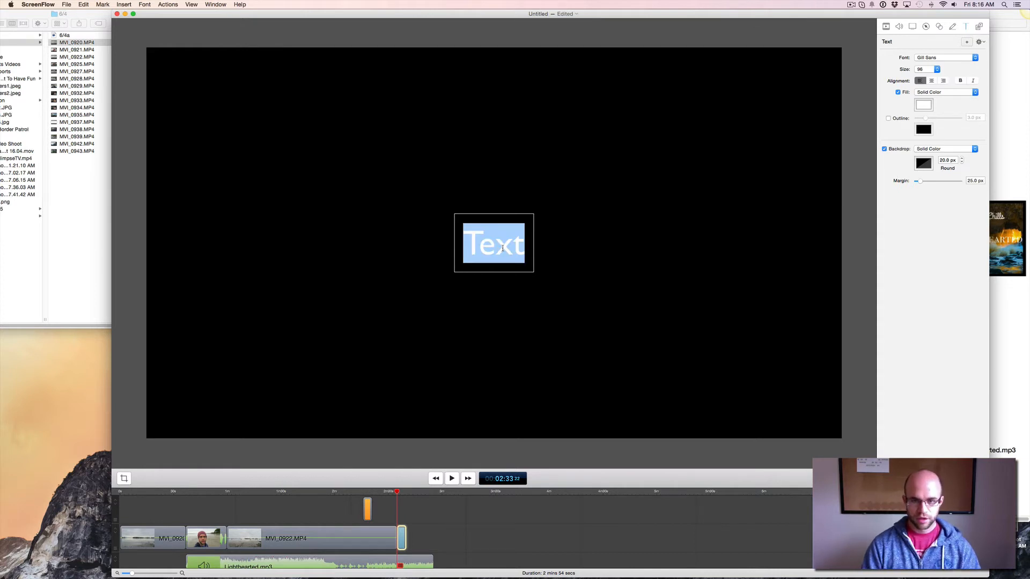
pyautogui.write('Go to Mike')
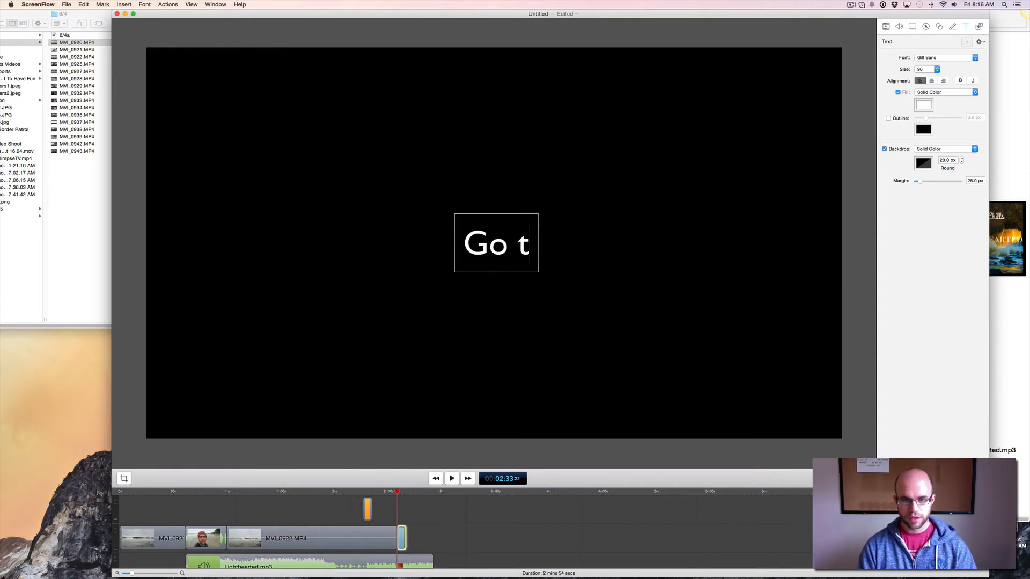
pyautogui.write('JWatts.com')
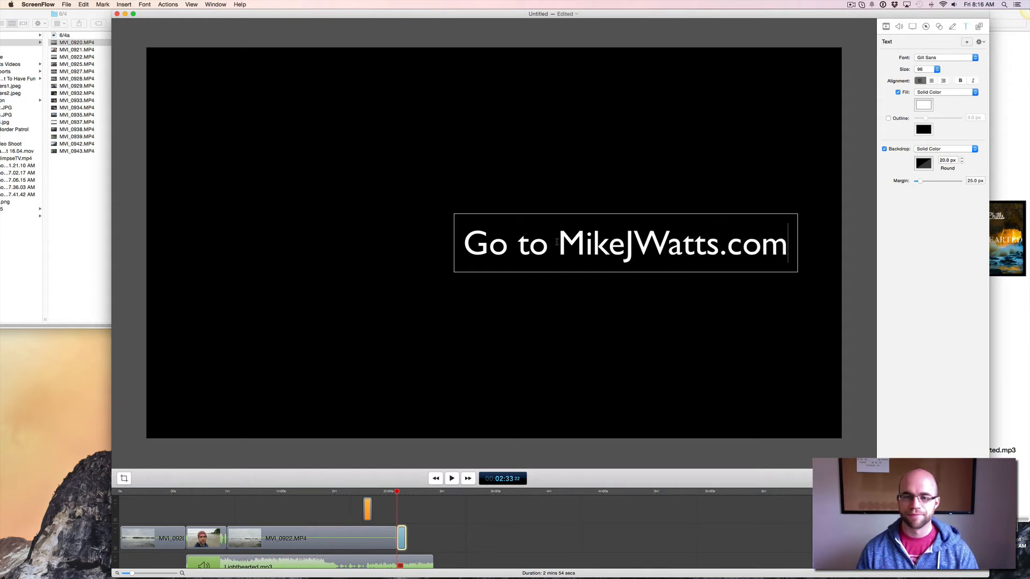
# Format the website text in orange Arial without a backdrop and move it to the upper part of the frame.
pyautogui.moveTo(622, 240); pyautogui.dragTo(492, 241)
pyautogui.click(496, 241)
pyautogui.press('super+a')
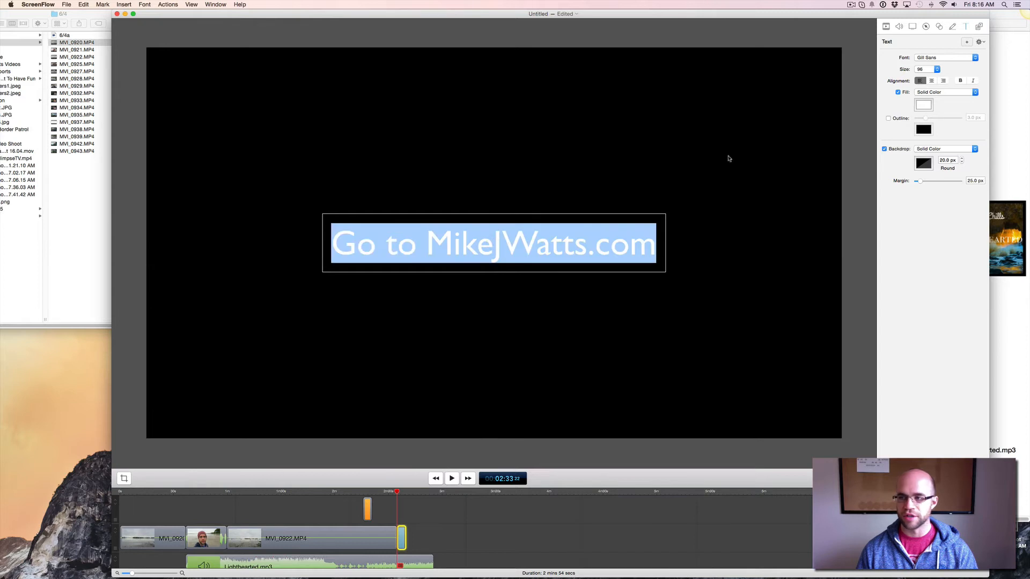
pyautogui.click(946, 58)
pyautogui.click(934, 36)
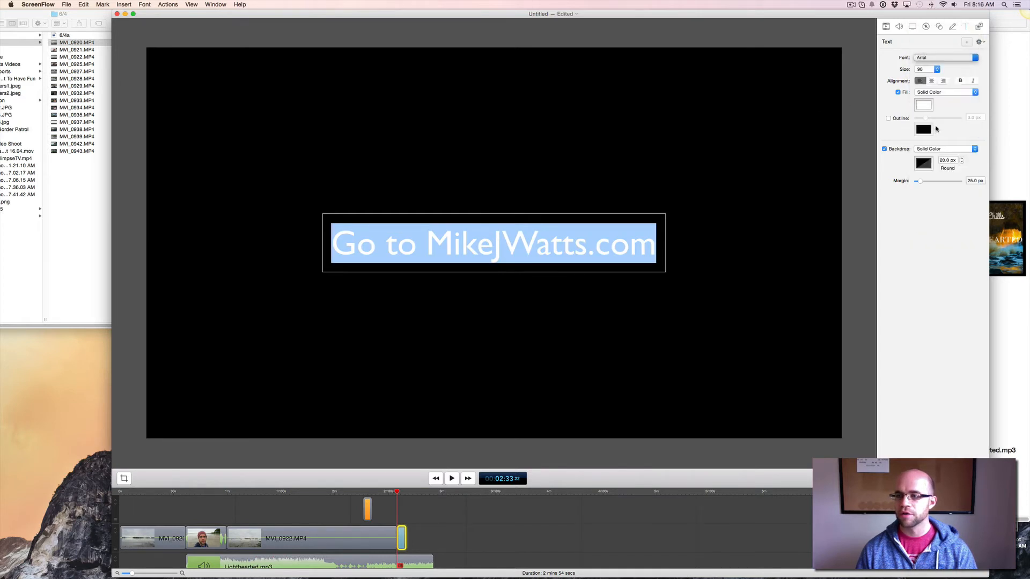
pyautogui.click(884, 149)
pyautogui.click(924, 105)
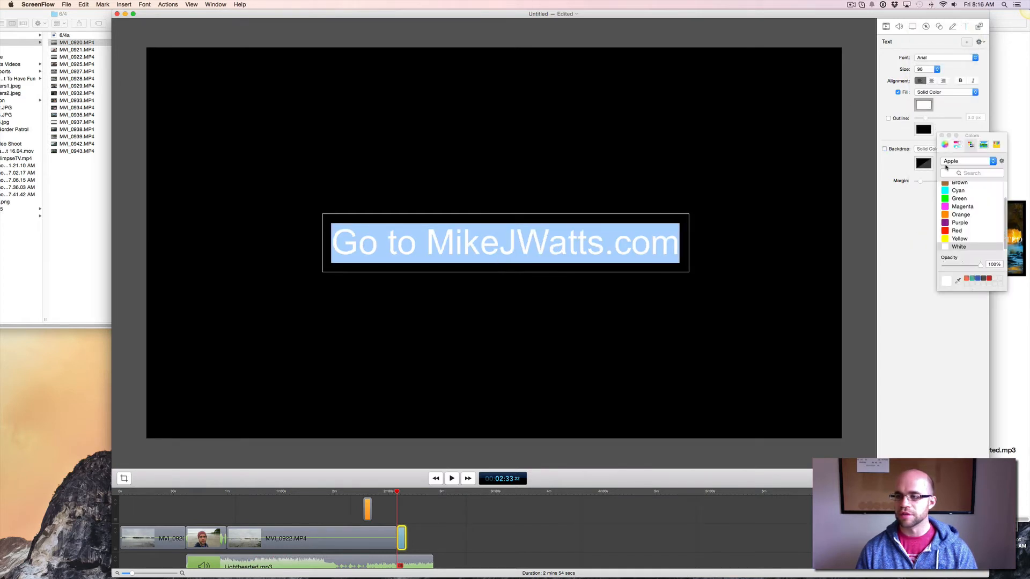
pyautogui.click(960, 214)
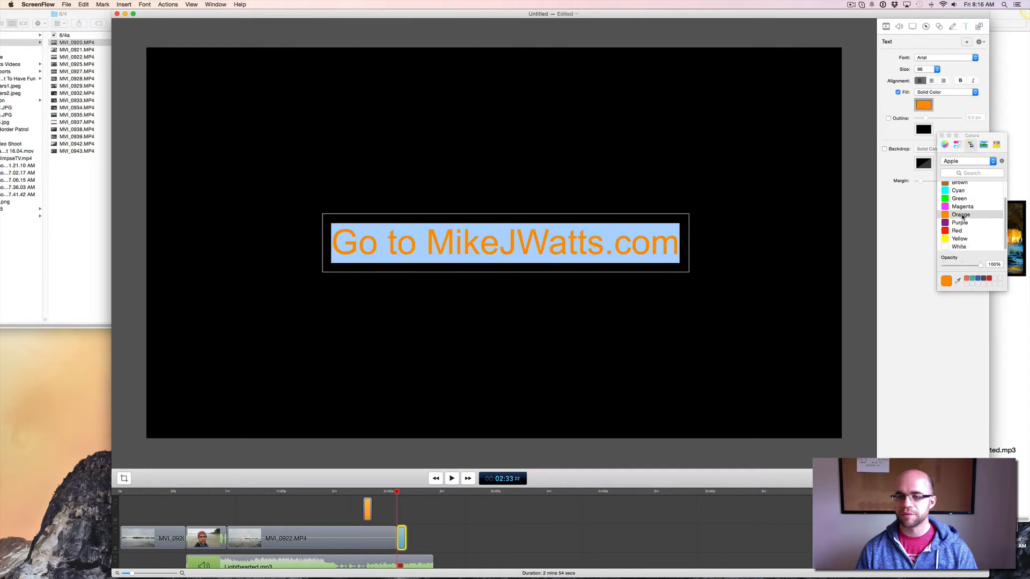
pyautogui.click(723, 250)
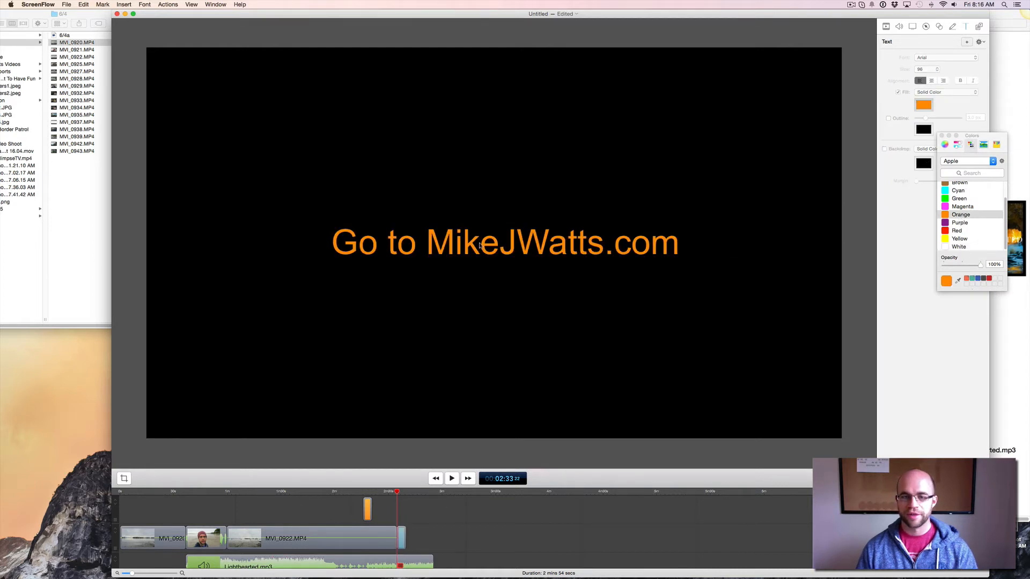
pyautogui.moveTo(480, 245); pyautogui.dragTo(416, 119)
# Add the portrait photo from the desktop above the text clip at about 2:33, enlarged and placed right of centre in the frame.
pyautogui.click(1011, 95)
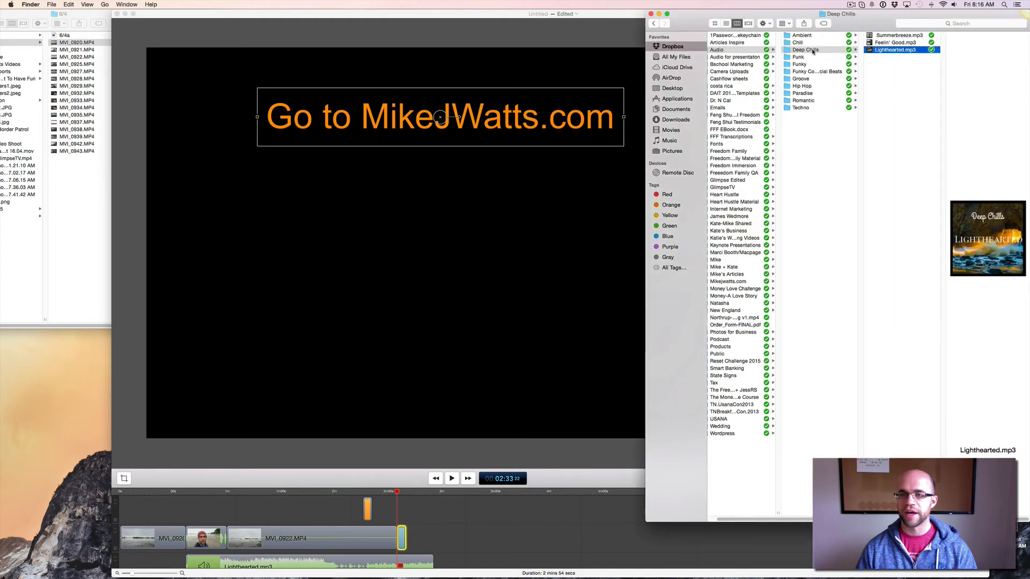
pyautogui.click(45, 50)
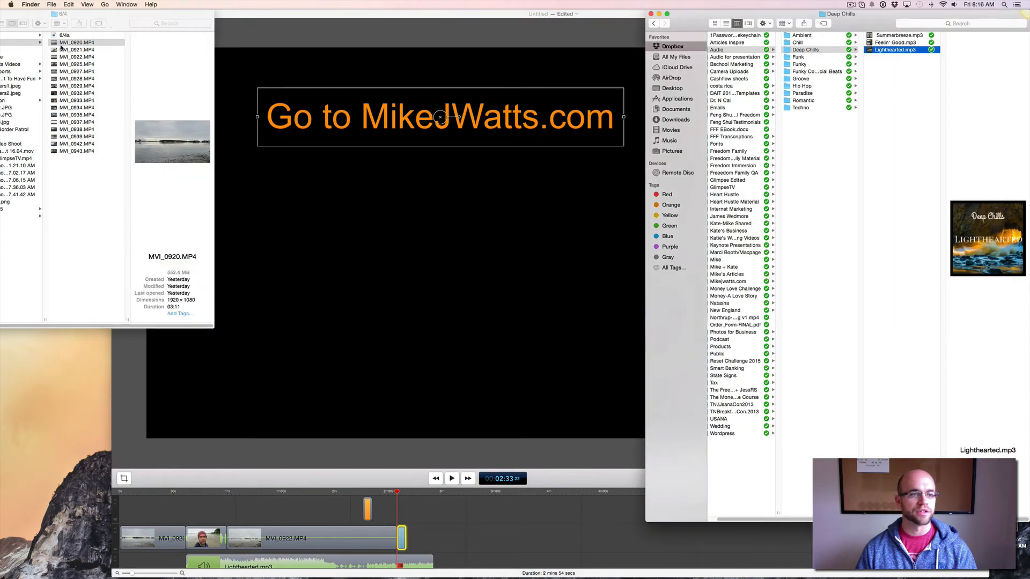
pyautogui.click(649, 14)
pyautogui.click(1001, 123)
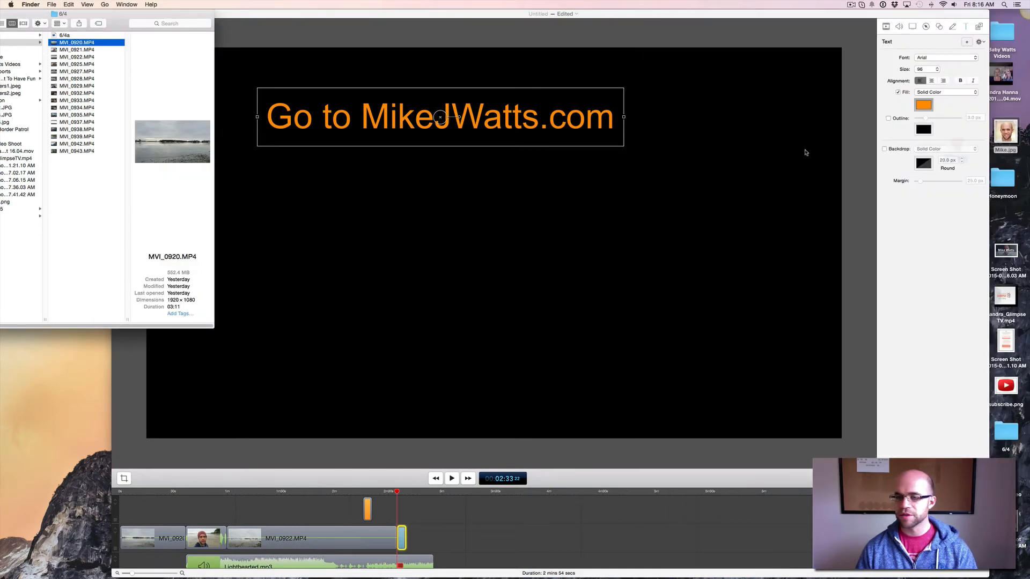
pyautogui.moveTo(985, 125); pyautogui.dragTo(406, 508)
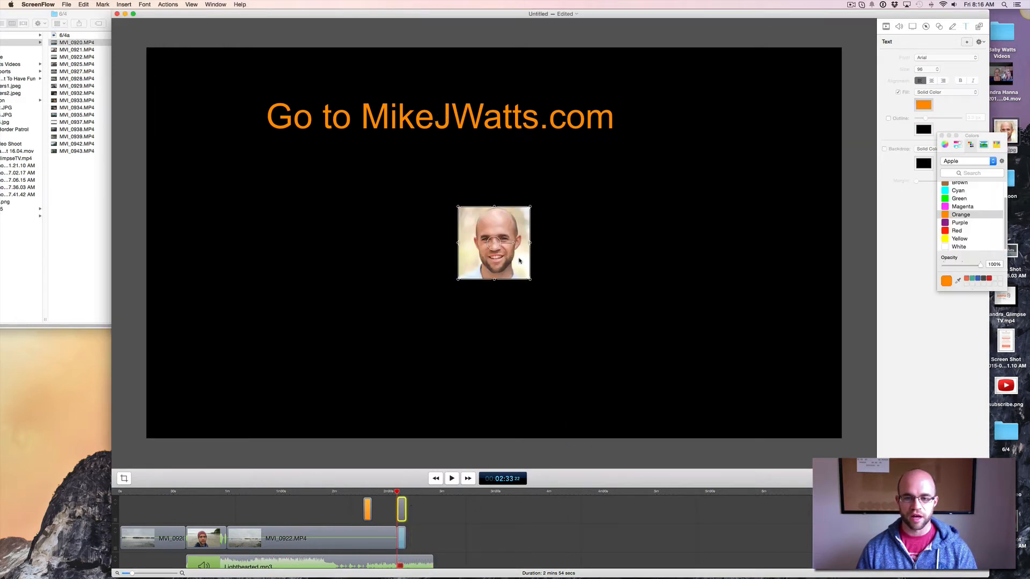
pyautogui.moveTo(529, 281); pyautogui.dragTo(733, 302)
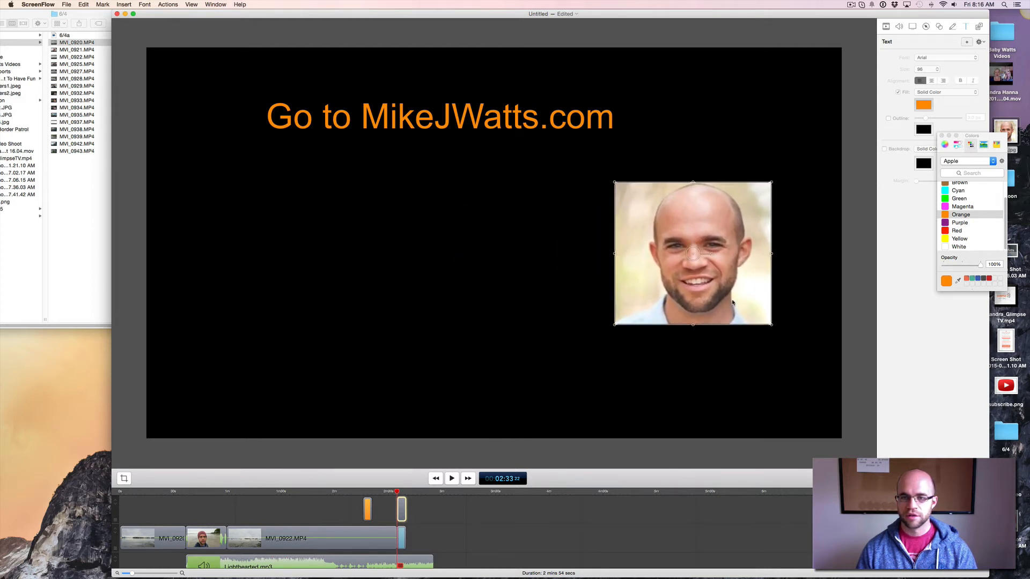
# Move the website text down beside the portrait photo so both sit at mid-height in the frame.
pyautogui.moveTo(463, 131); pyautogui.dragTo(442, 257)
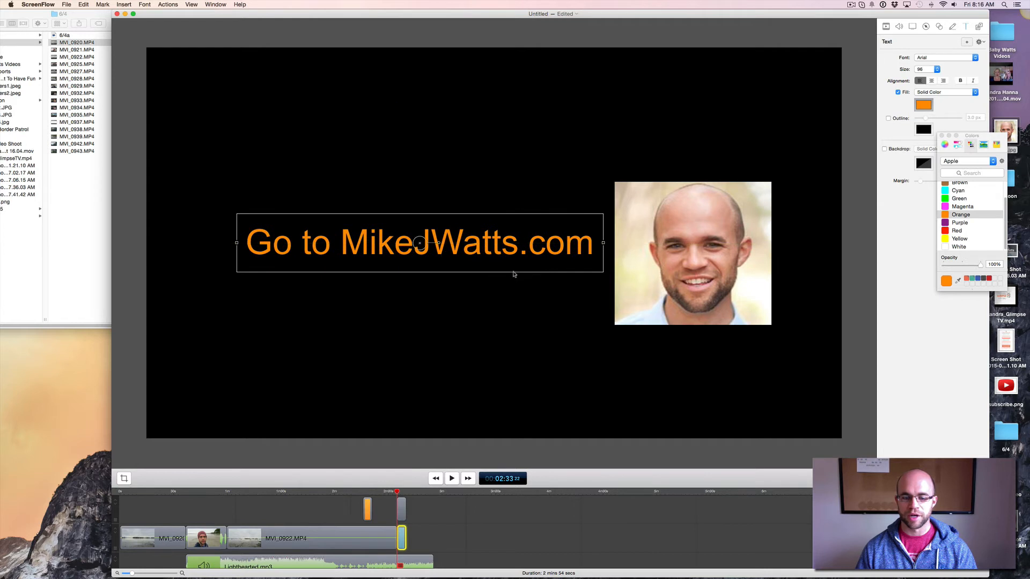
pyautogui.click(451, 544)
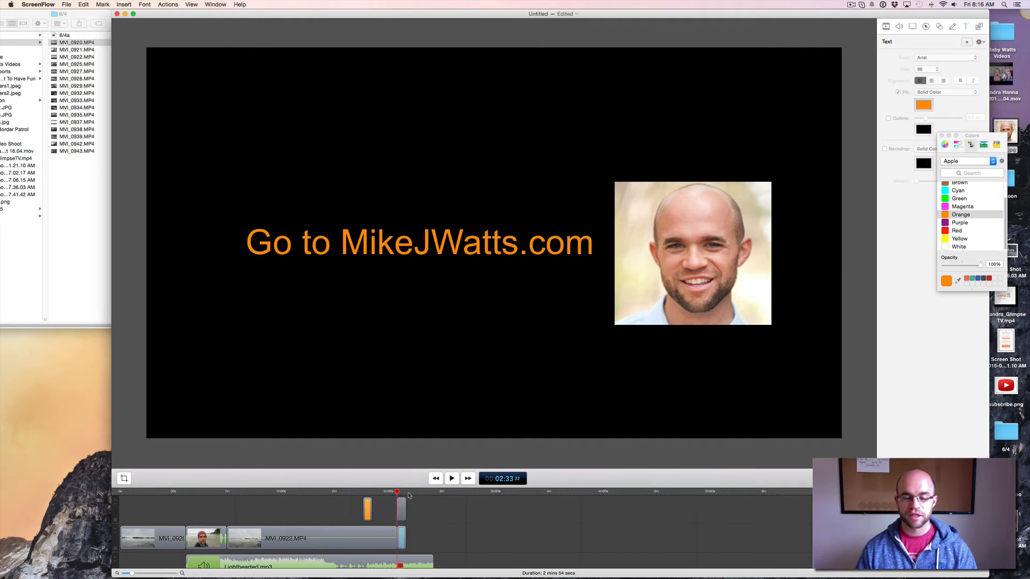
# Examine the YouTube publishing options, such as video encoding and saving a copy to disk, without publishing.
pyautogui.click(65, 5)
pyautogui.moveTo(76, 134)
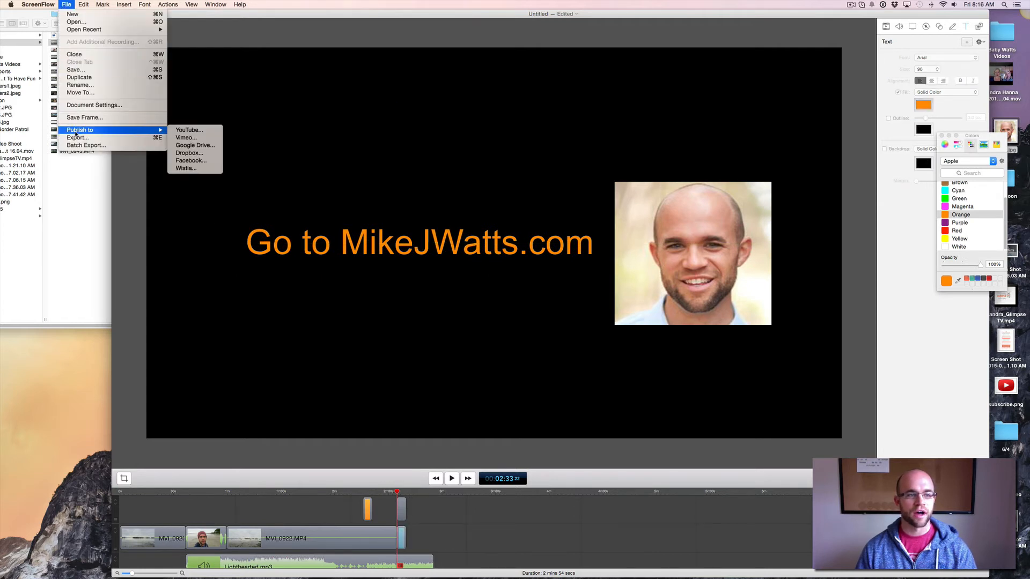
pyautogui.click(194, 130)
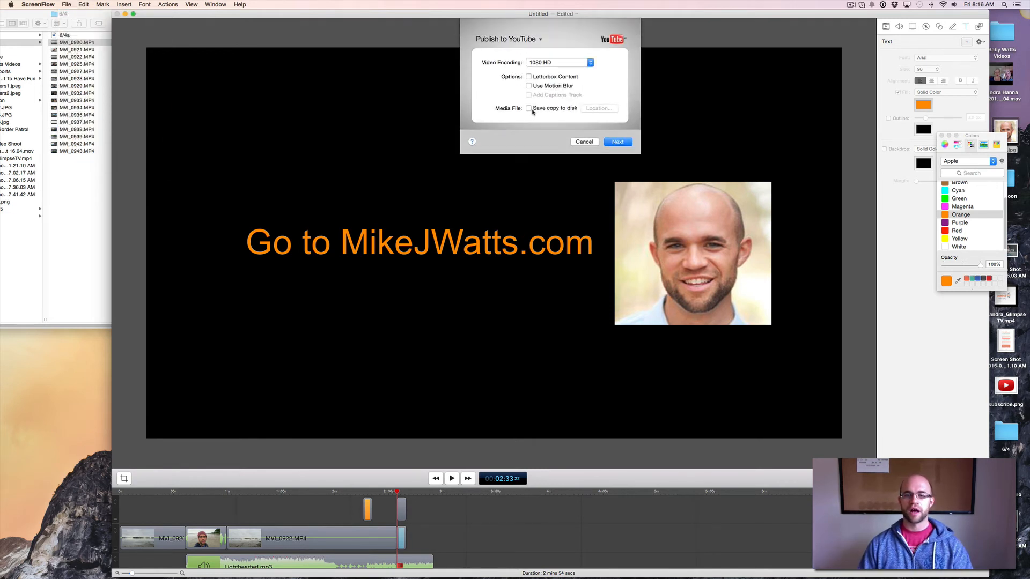
pyautogui.click(580, 142)
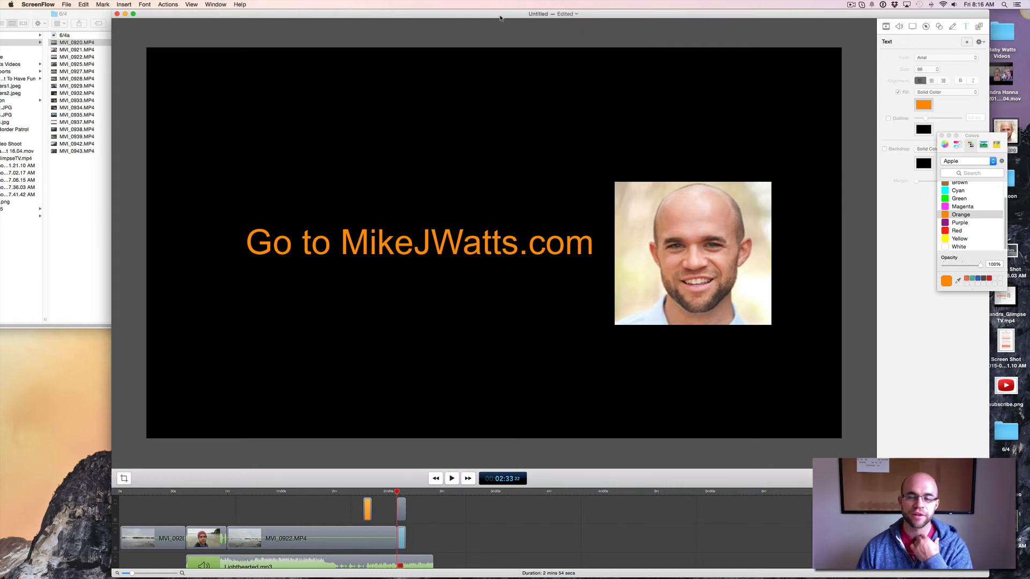
# Split the opening clip MVI_0920 at about 0:20 and delete the part after the cut.
pyautogui.moveTo(500, 17); pyautogui.dragTo(466, 5)
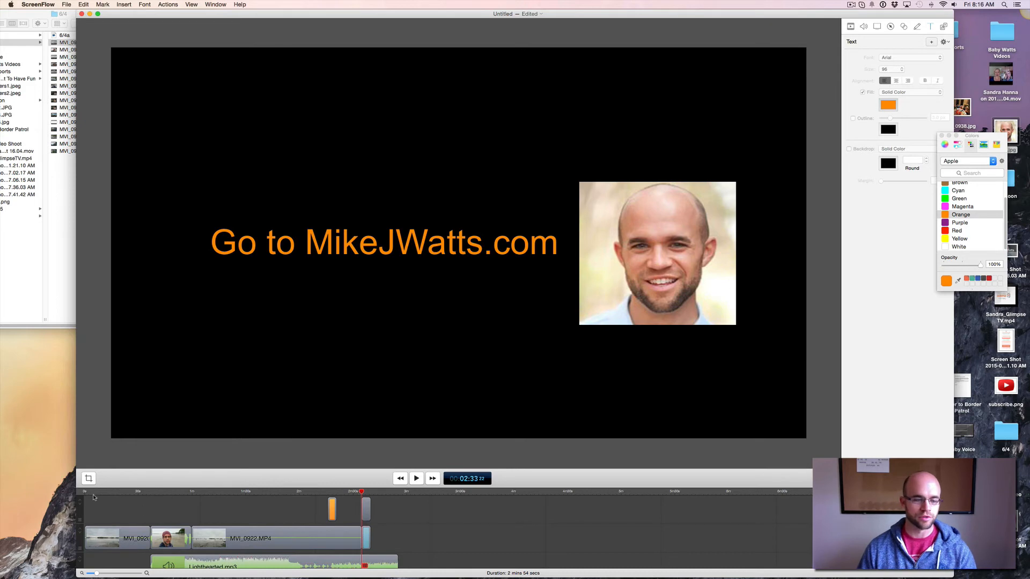
pyautogui.click(123, 536)
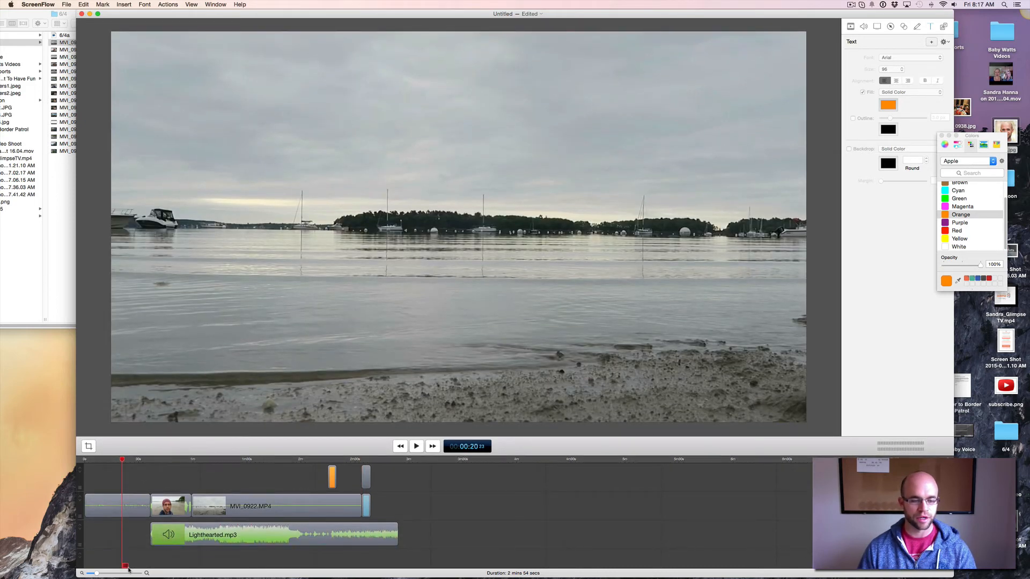
pyautogui.click(131, 507)
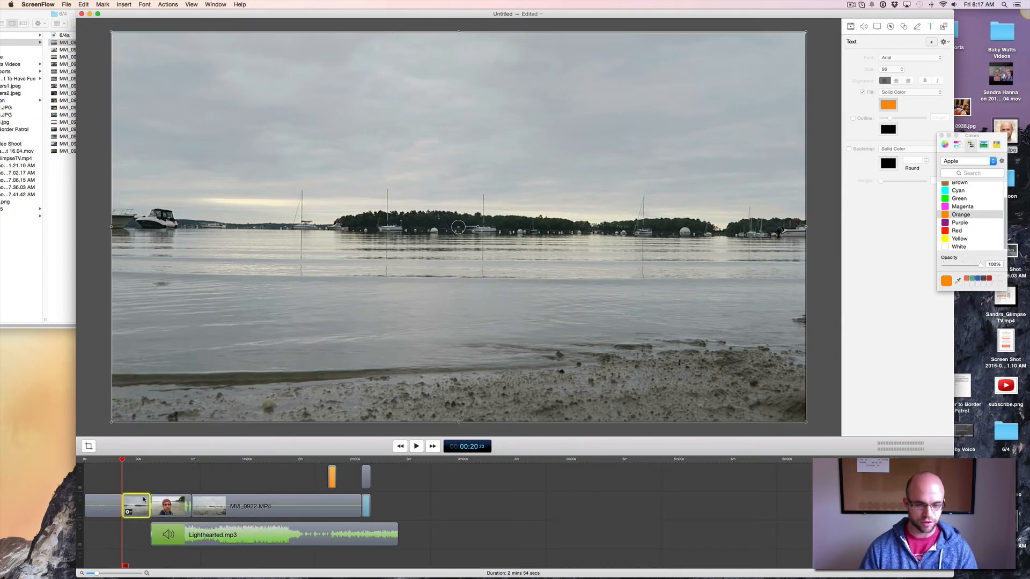
pyautogui.press('Delete')
# Split MVI_0922 and the Lighthearted music at 1:31 and ripple-delete the parts after the cut.
pyautogui.click(250, 566)
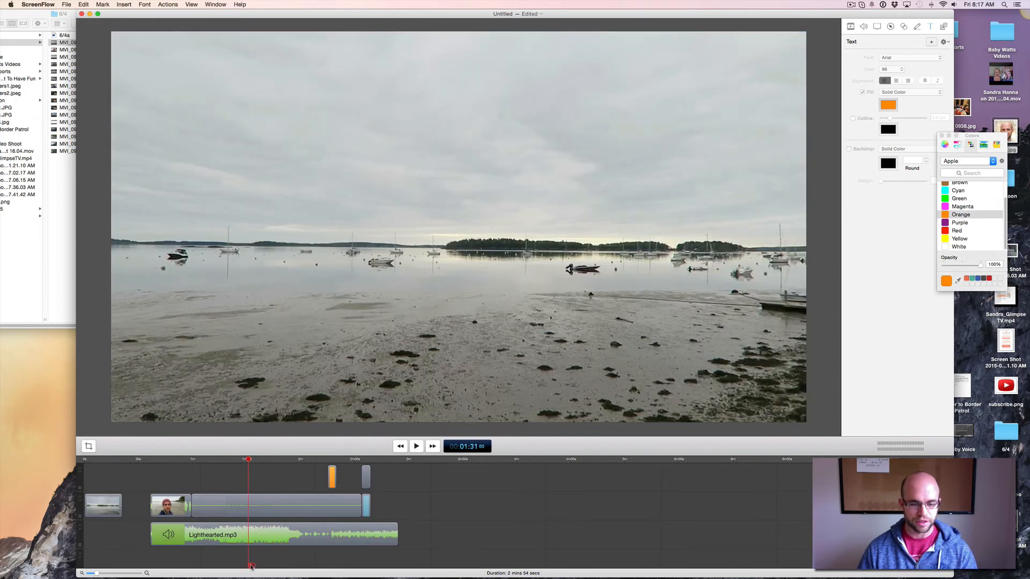
pyautogui.press('t')
pyautogui.click(283, 507)
pyautogui.keyDown('shift'); pyautogui.click(284, 535); pyautogui.keyUp('shift')
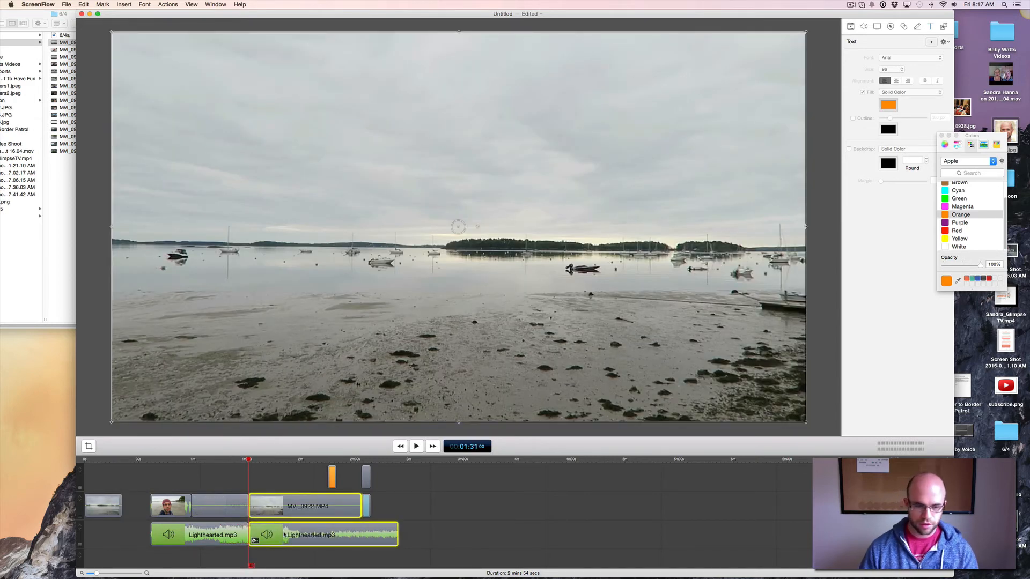
pyautogui.press('super+BackSpace')
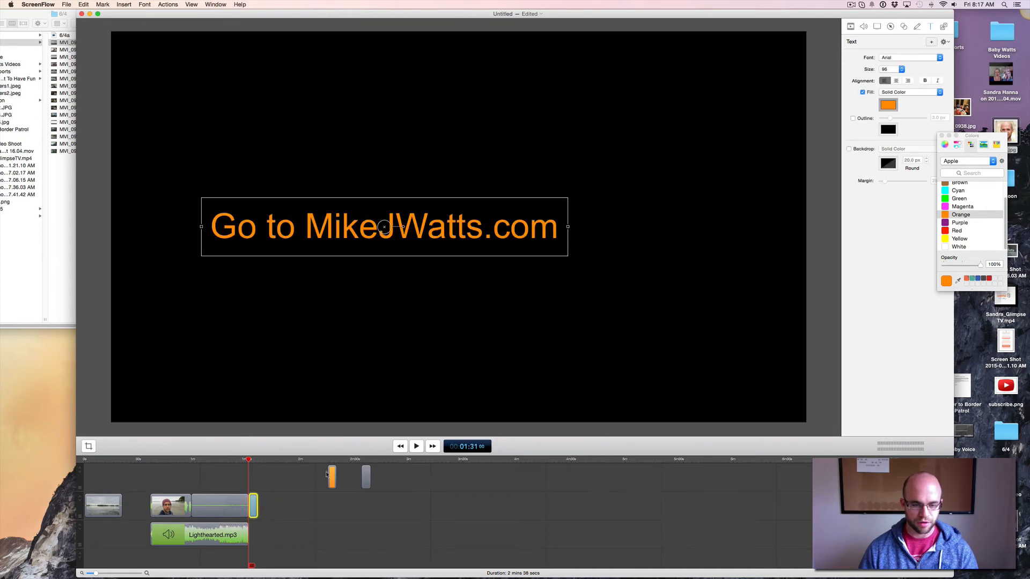
# Shift the arrow annotation and portrait photo earlier to match the shortened footage, and close the gap at about 0:20 after the opening clip.
pyautogui.moveTo(327, 473); pyautogui.dragTo(219, 475)
pyautogui.moveTo(364, 476); pyautogui.dragTo(253, 476)
pyautogui.moveTo(272, 553); pyautogui.dragTo(184, 494)
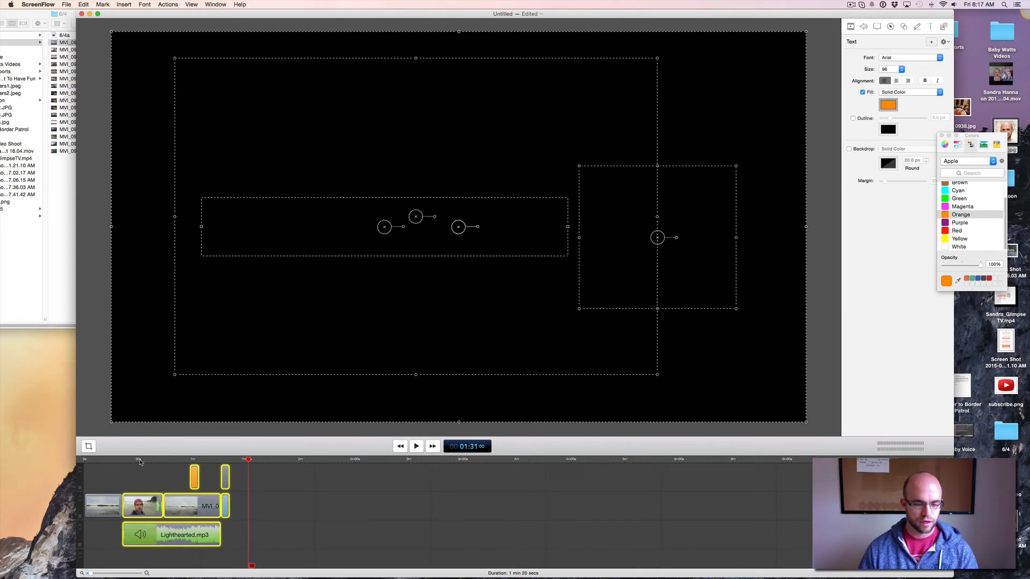
# Cut the opening clip off at about 0:04 and move all following clips, music and overlays up against it.
pyautogui.click(88, 461)
pyautogui.press('space')
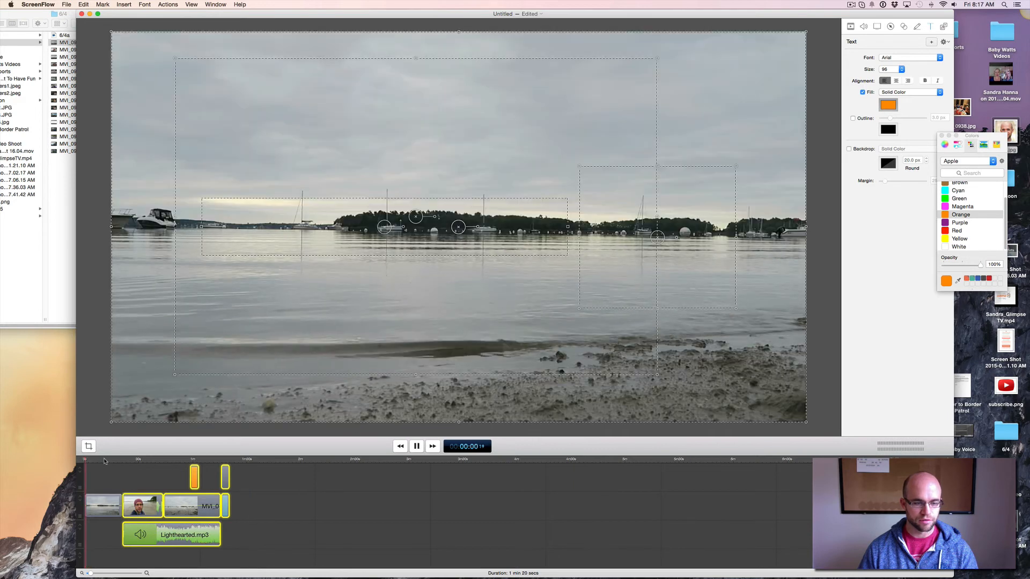
pyautogui.press('space')
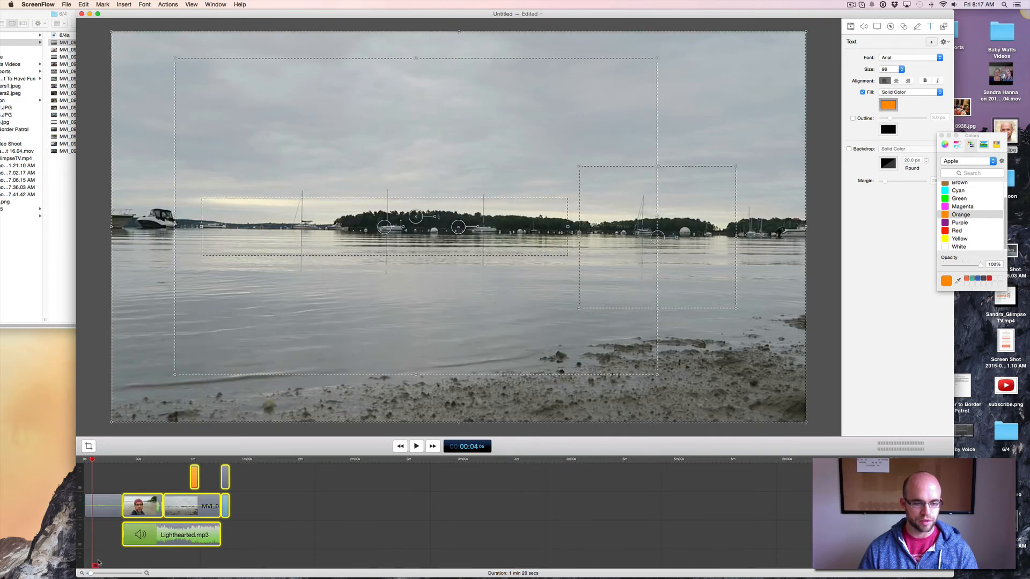
pyautogui.click(109, 525)
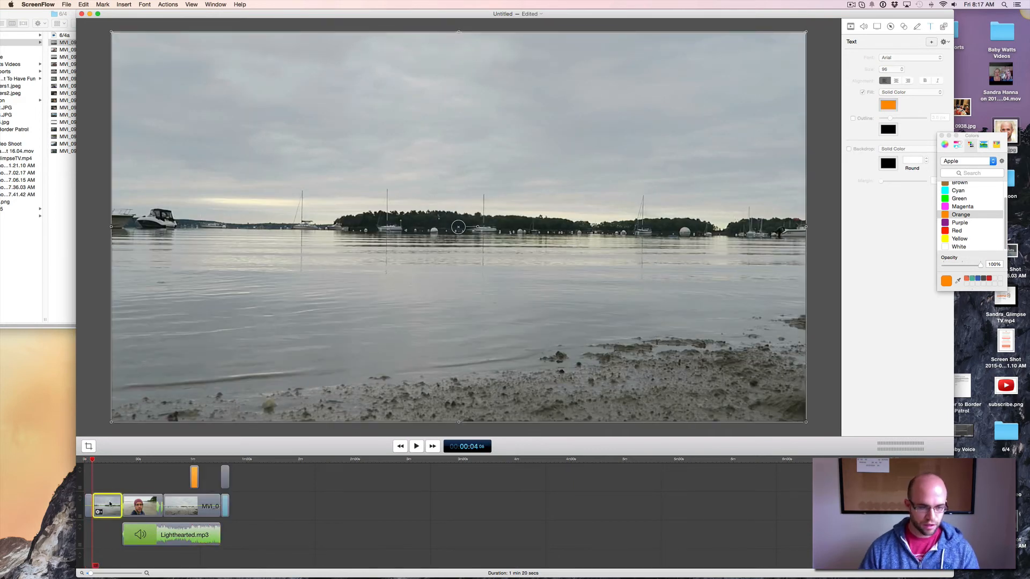
pyautogui.moveTo(107, 477); pyautogui.dragTo(266, 547)
pyautogui.moveTo(192, 494); pyautogui.dragTo(108, 466)
# Split the talking clip and music at about 0:08 and 0:26, and delete the section between those points.
pyautogui.click(84, 459)
pyautogui.press('space')
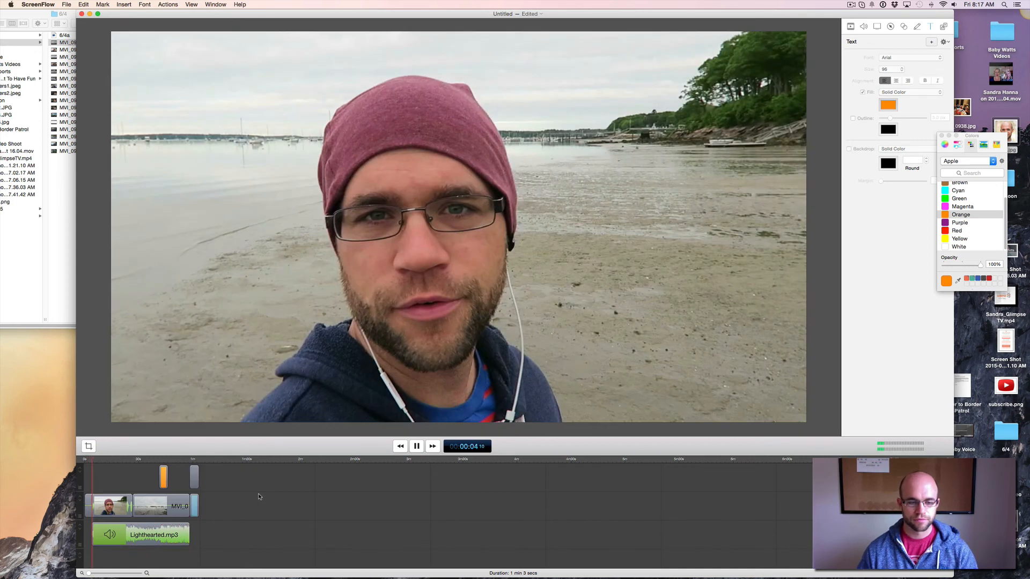
pyautogui.click(259, 496)
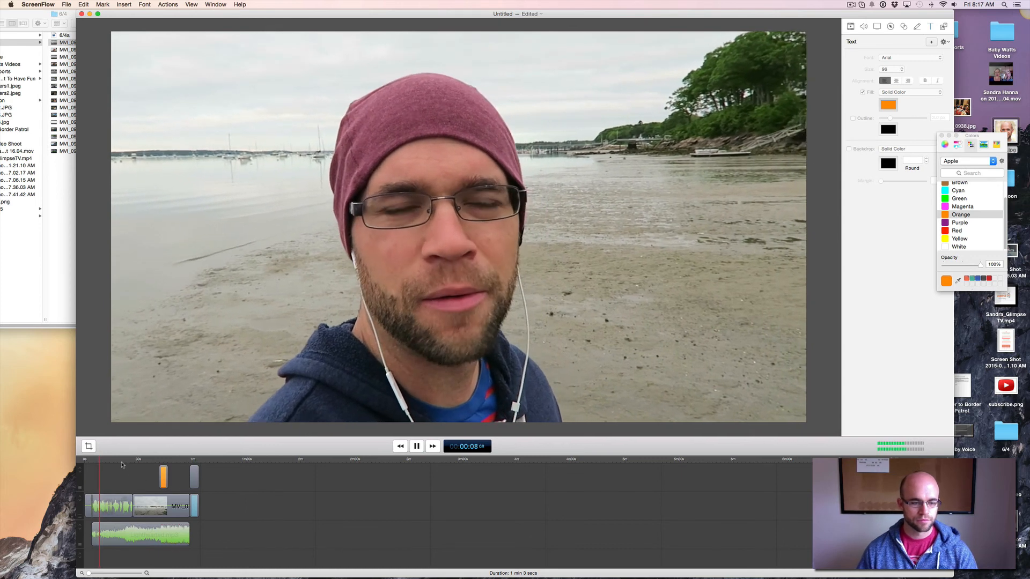
pyautogui.press('space')
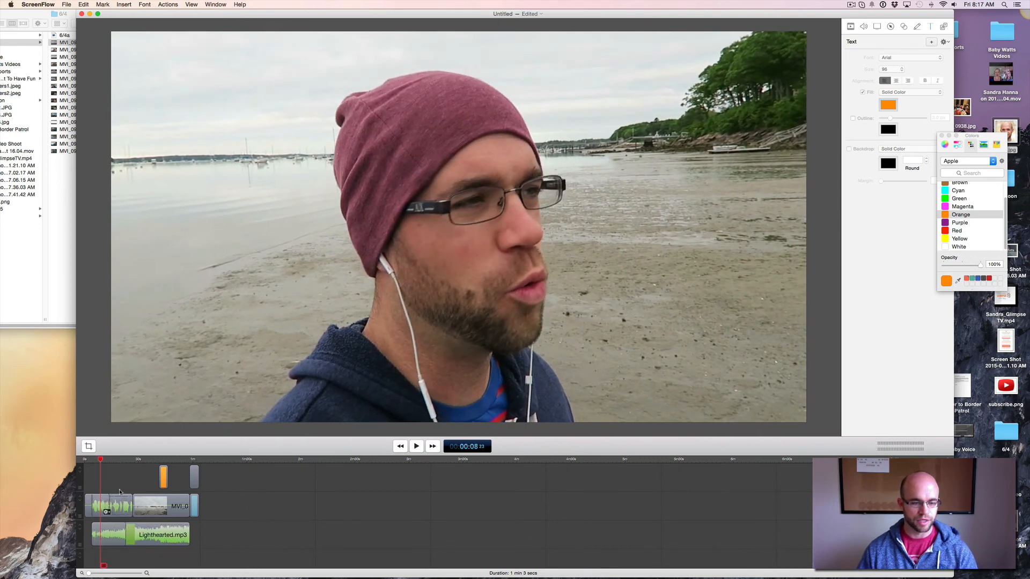
pyautogui.moveTo(115, 481); pyautogui.dragTo(118, 540)
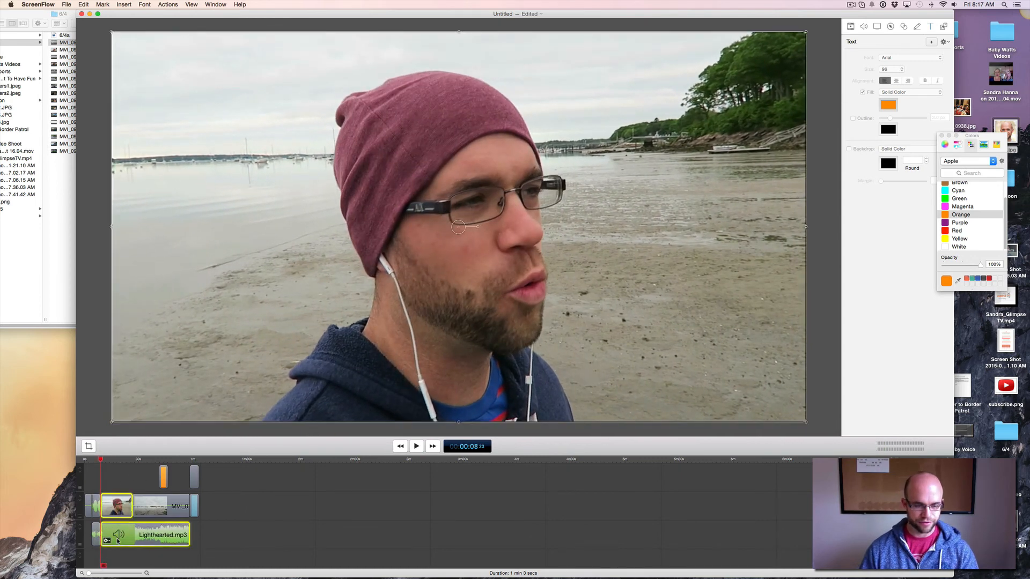
pyautogui.click(133, 459)
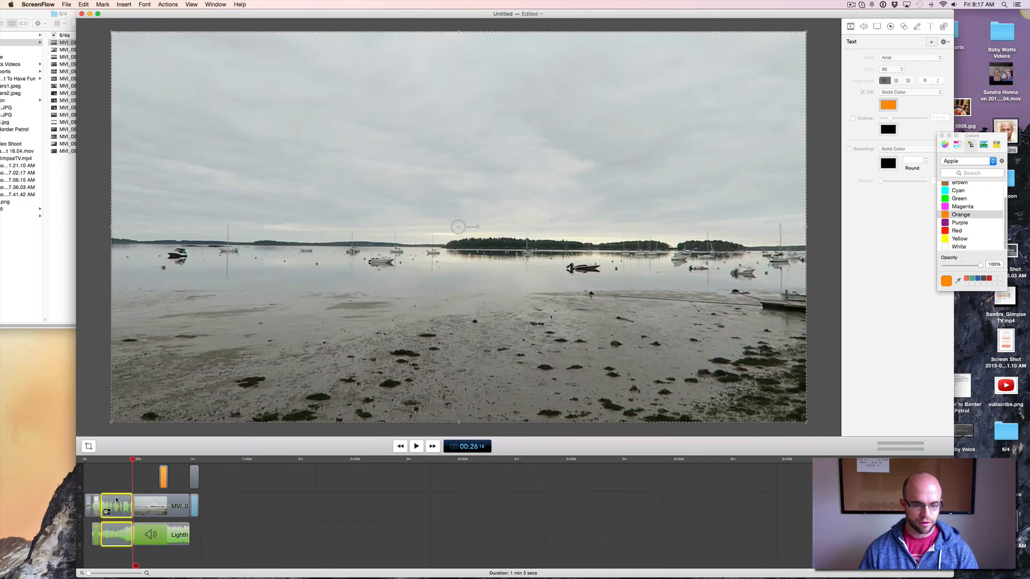
pyautogui.press('BackSpace')
# Split MVI_0922 and its music at about 0:41, where the arrow annotation begins.
pyautogui.moveTo(123, 482); pyautogui.dragTo(221, 547)
pyautogui.click(158, 563)
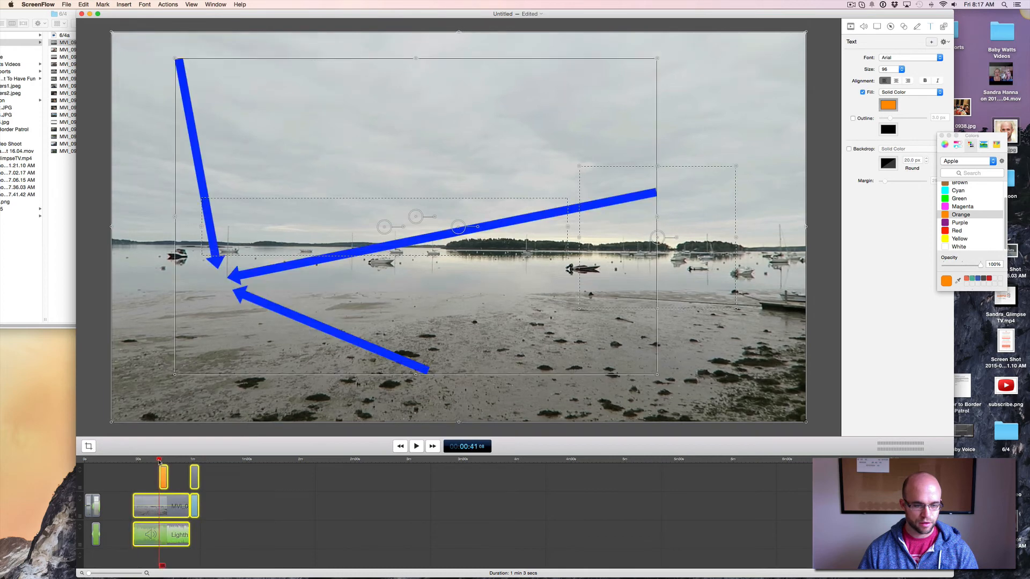
pyautogui.press('t')
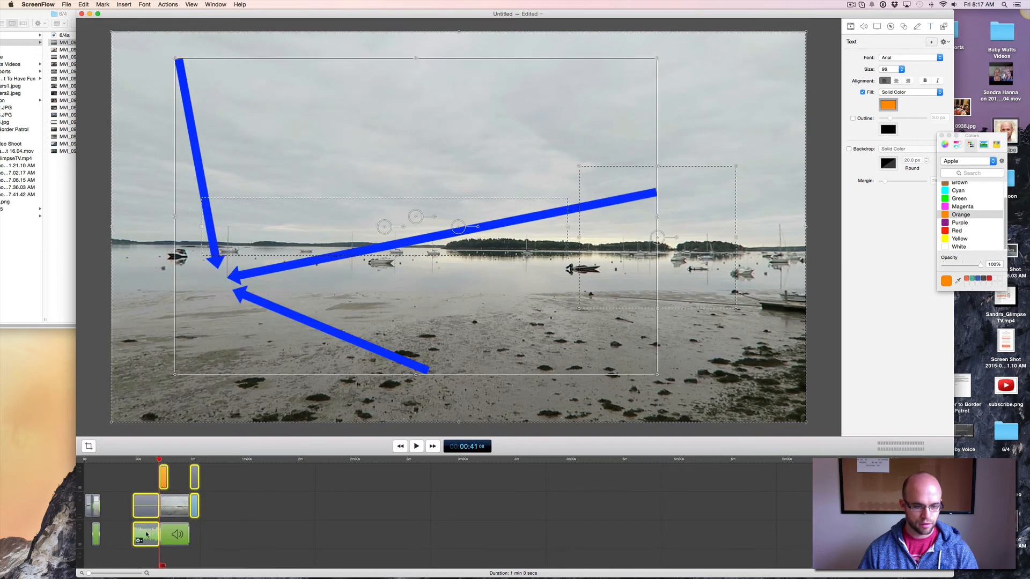
pyautogui.press('Delete')
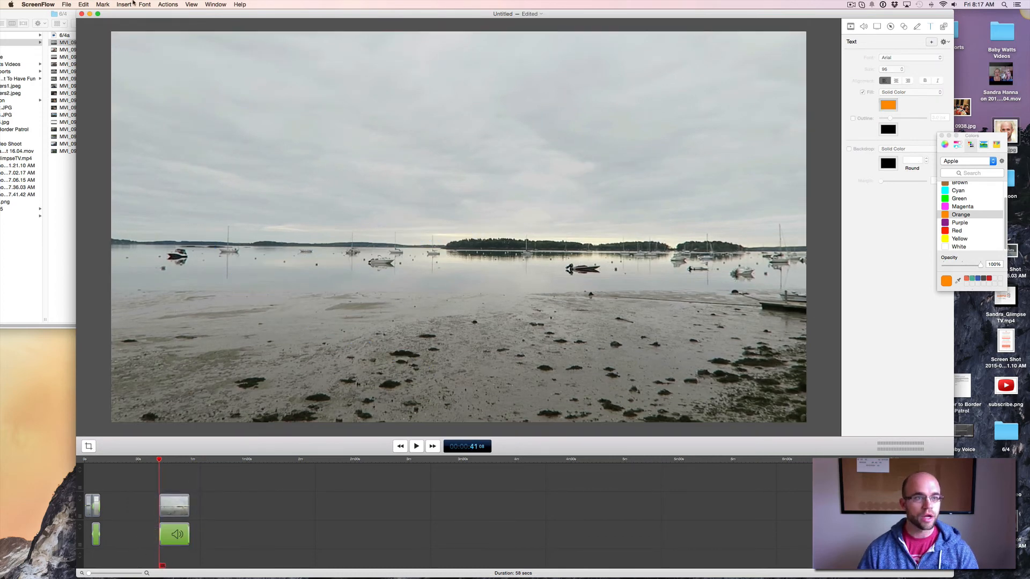
pyautogui.click(84, 5)
pyautogui.click(91, 17)
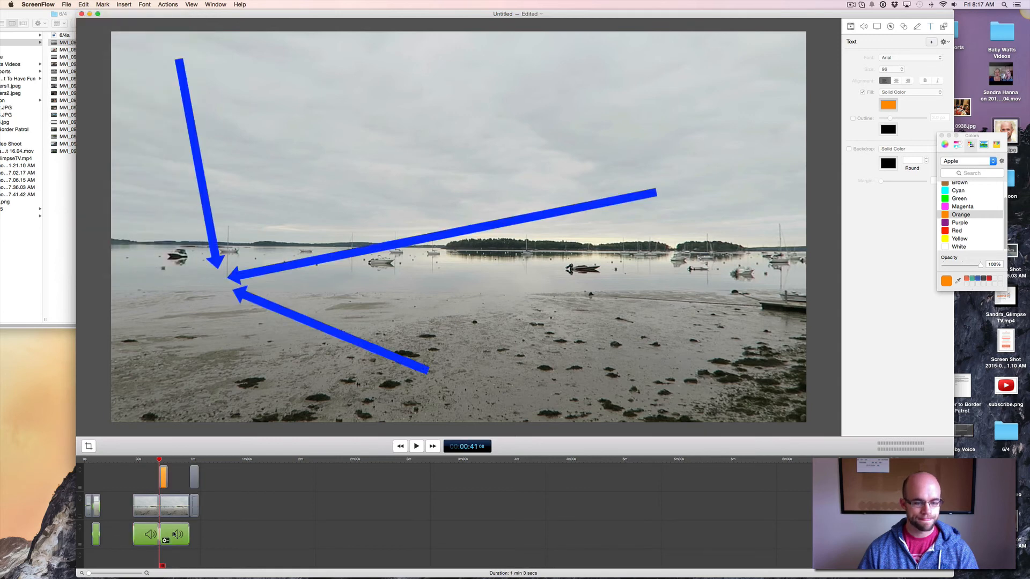
# Remove the MVI_0922 and music portions before the arrows at 0:41 and after they end at about 0:46.
pyautogui.click(150, 526)
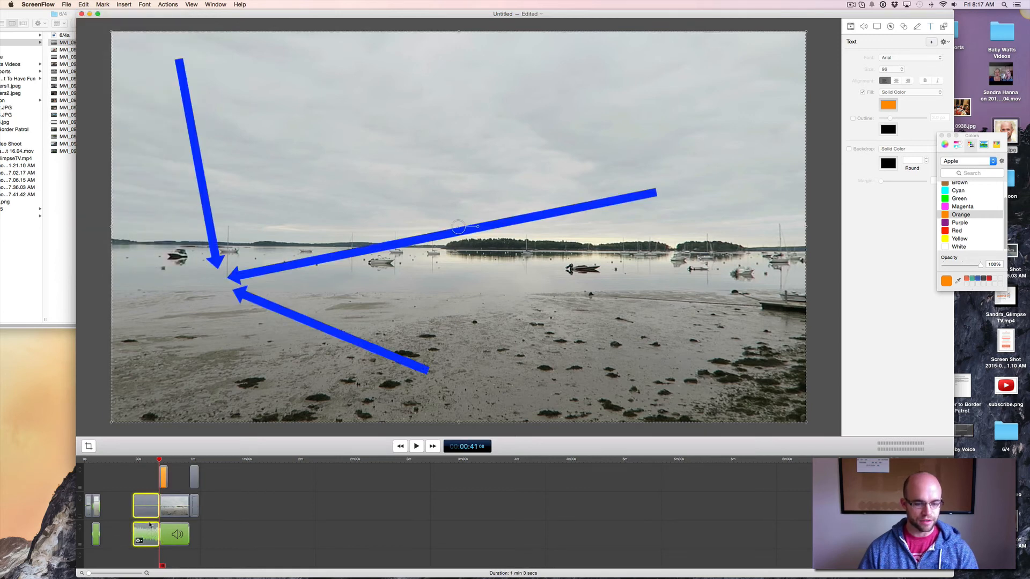
pyautogui.press('Delete')
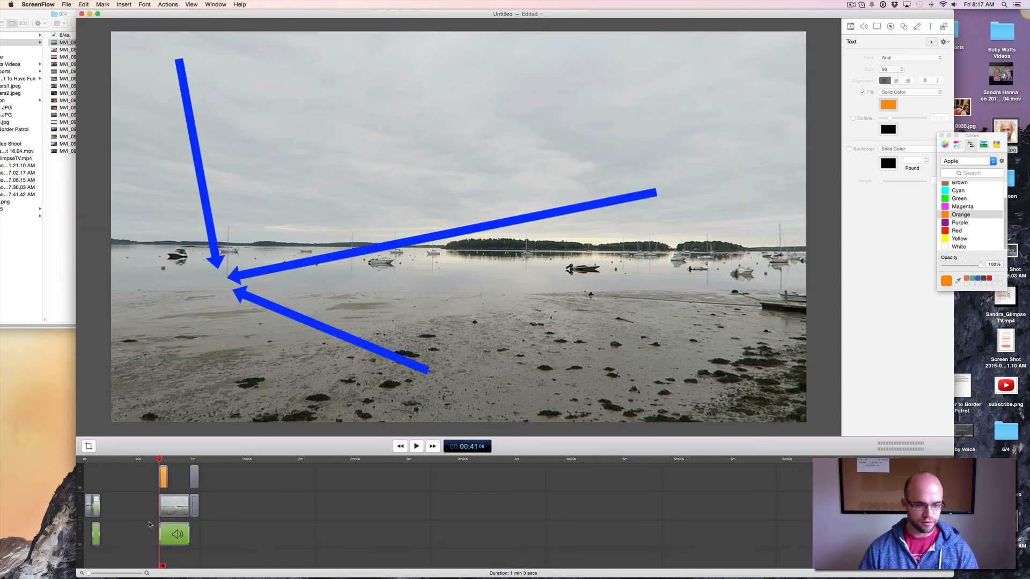
pyautogui.click(169, 462)
pyautogui.press('t')
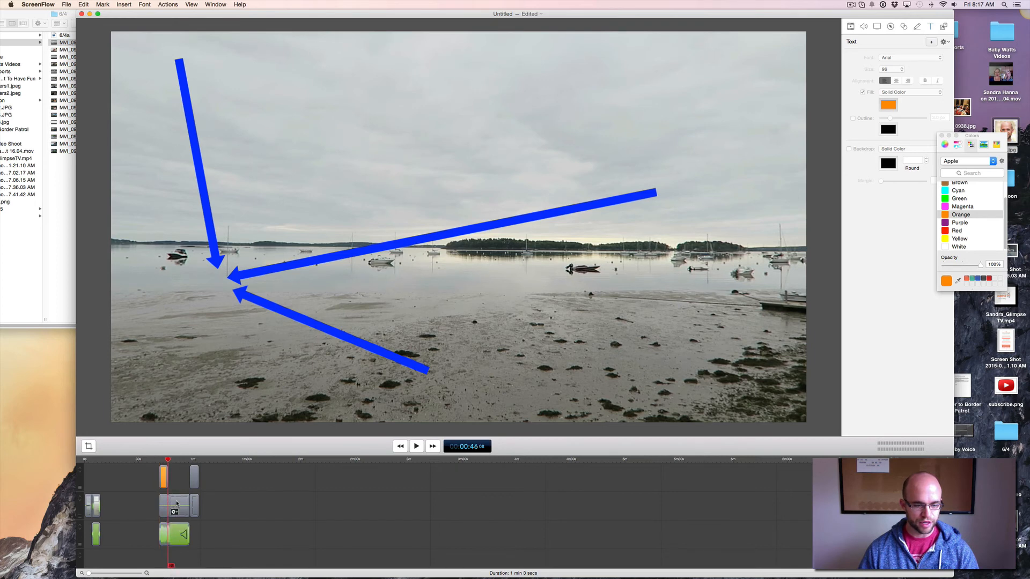
pyautogui.click(176, 531)
pyautogui.press('Delete')
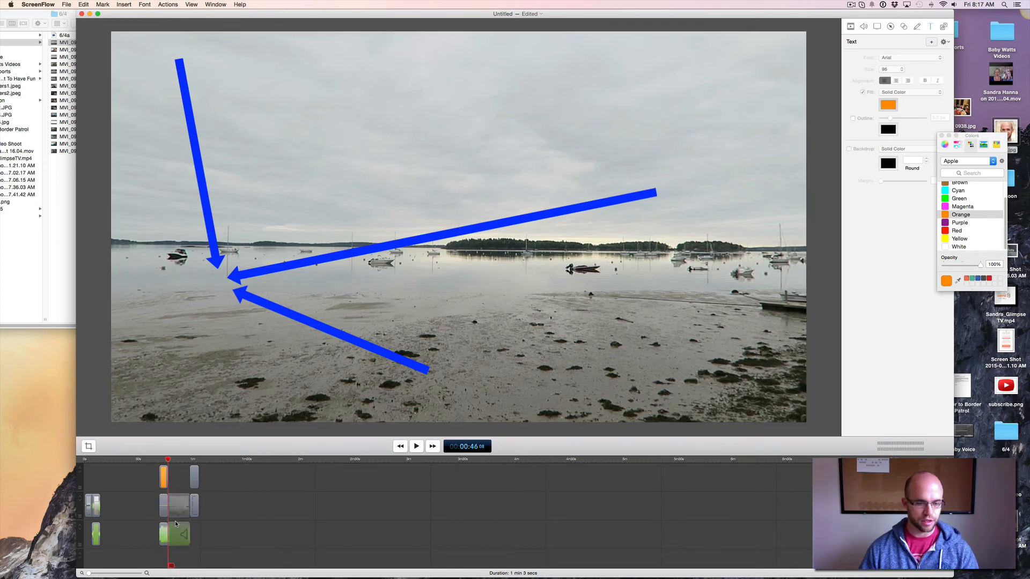
# Close the gaps so the arrow section and end screen directly follow the talking clip, and play the video from the start.
pyautogui.click(173, 504)
pyautogui.moveTo(191, 479); pyautogui.dragTo(109, 475)
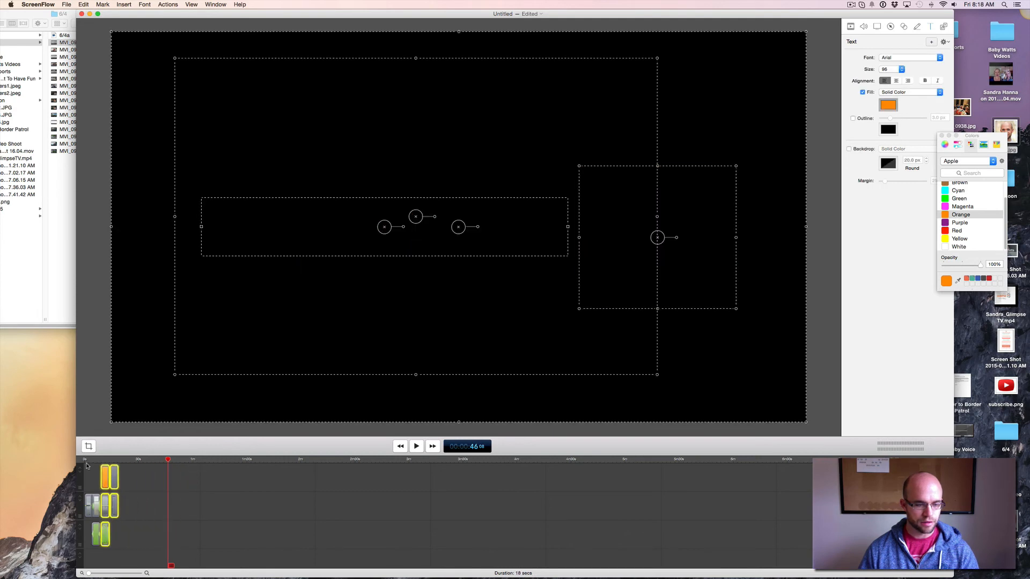
pyautogui.click(85, 460)
pyautogui.press('space')
pyautogui.click(144, 482)
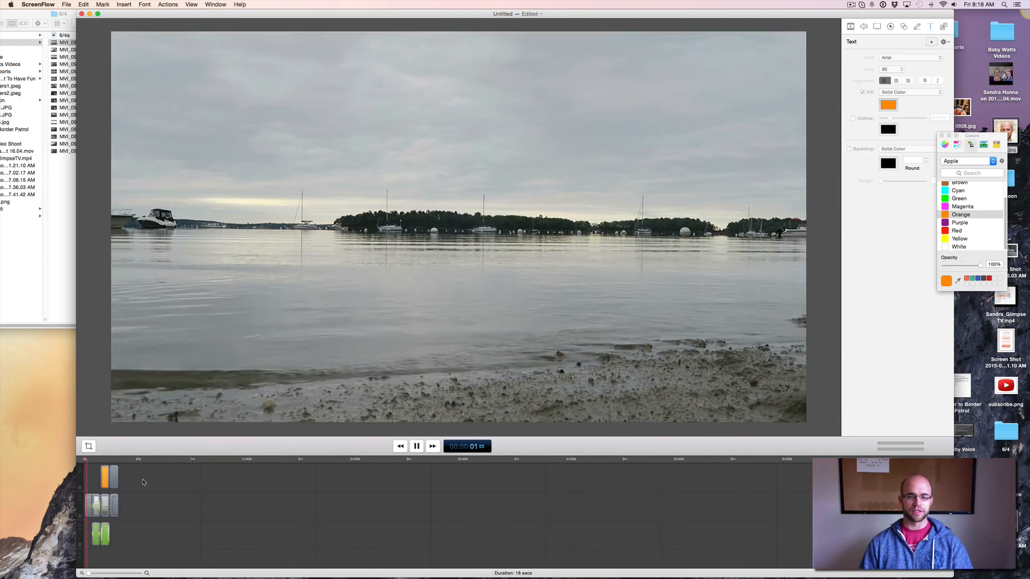